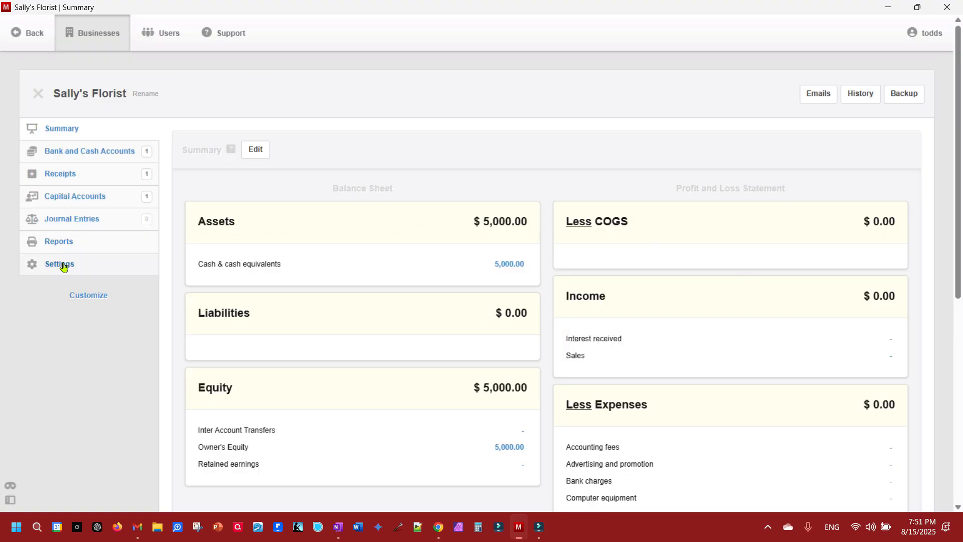
Create a bank and cash control account named Credit Cards in the Liabilities group and check it on the business summary.
left_click(59, 266)
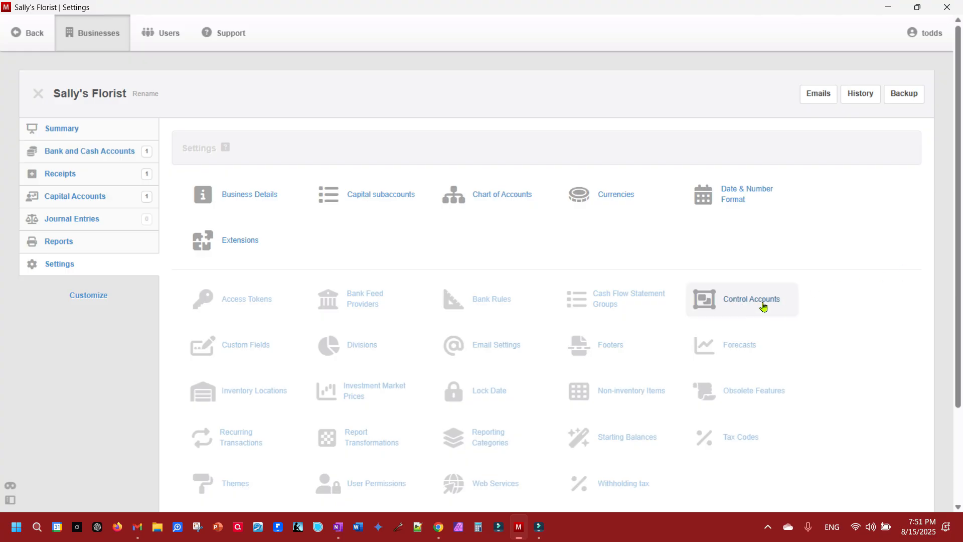
left_click(740, 304)
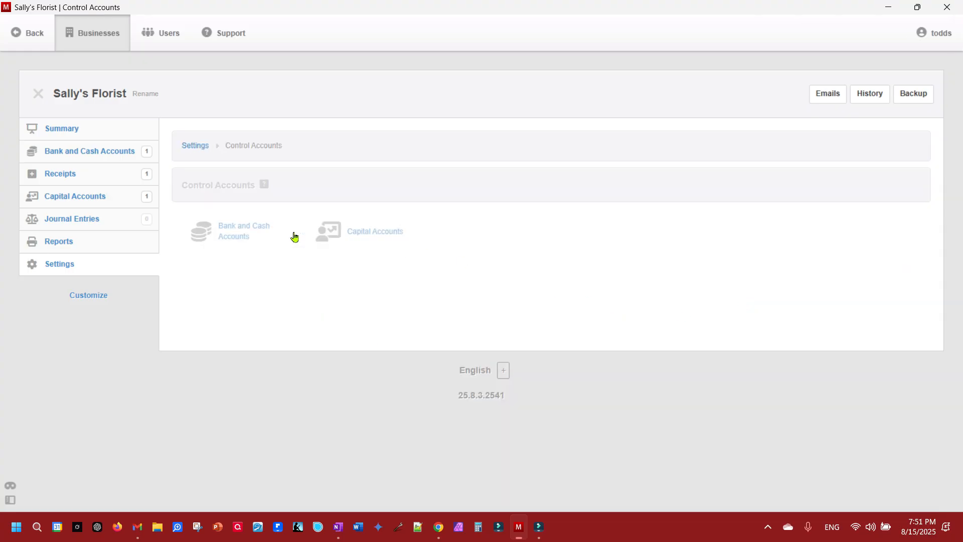
left_click(234, 237)
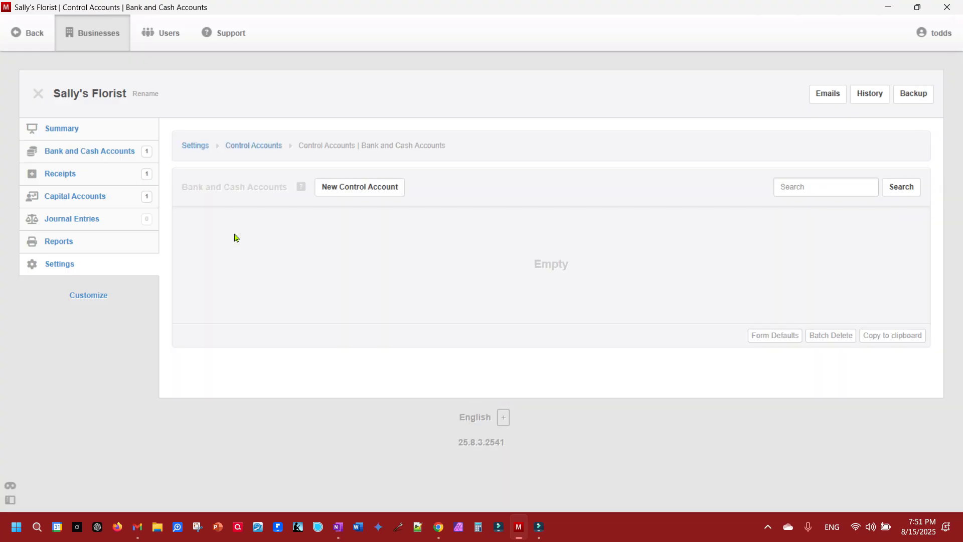
left_click(362, 188)
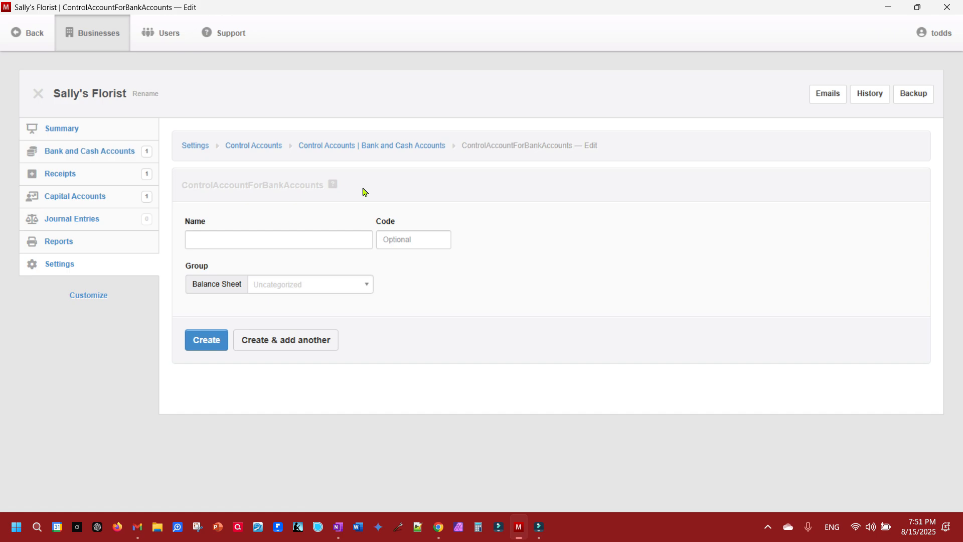
left_click(290, 239)
type("Cr")
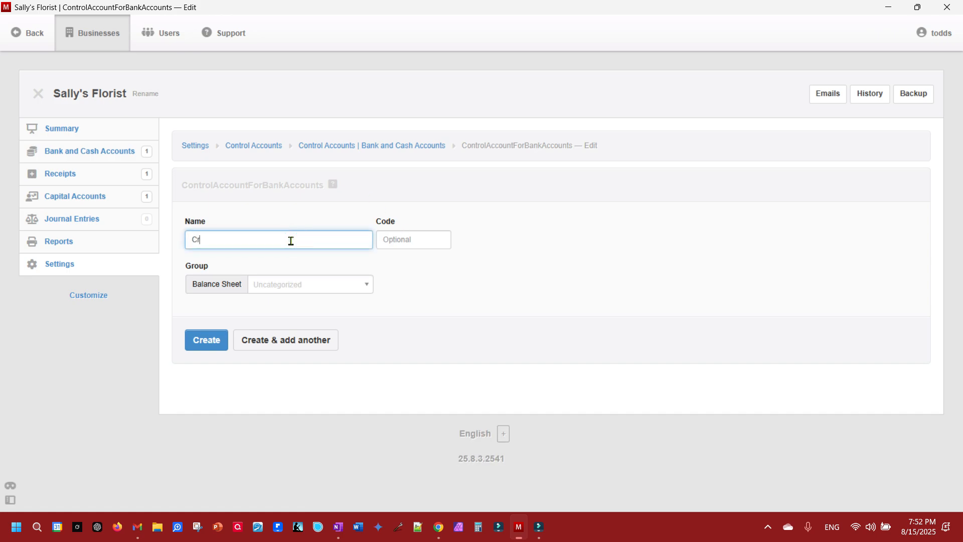
type("edit Cards")
left_click(310, 286)
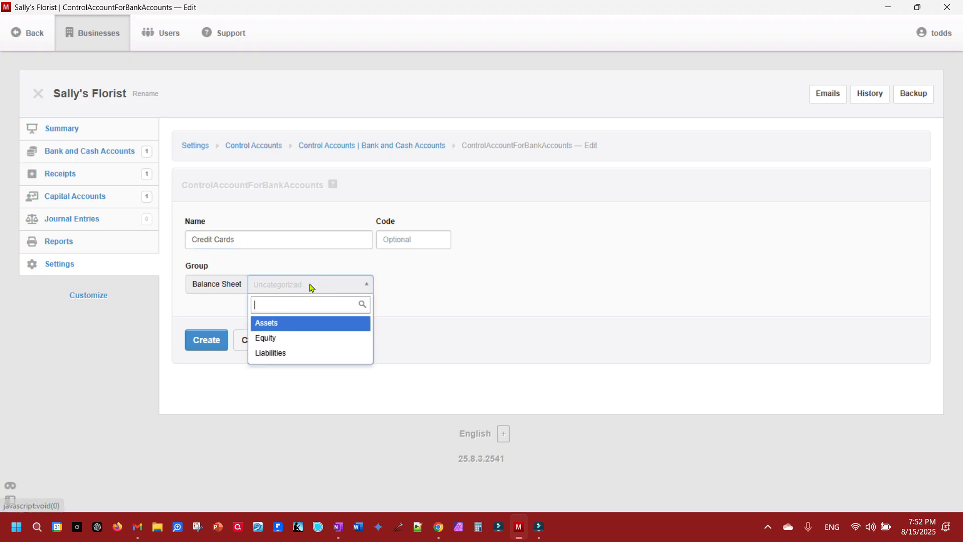
left_click(282, 357)
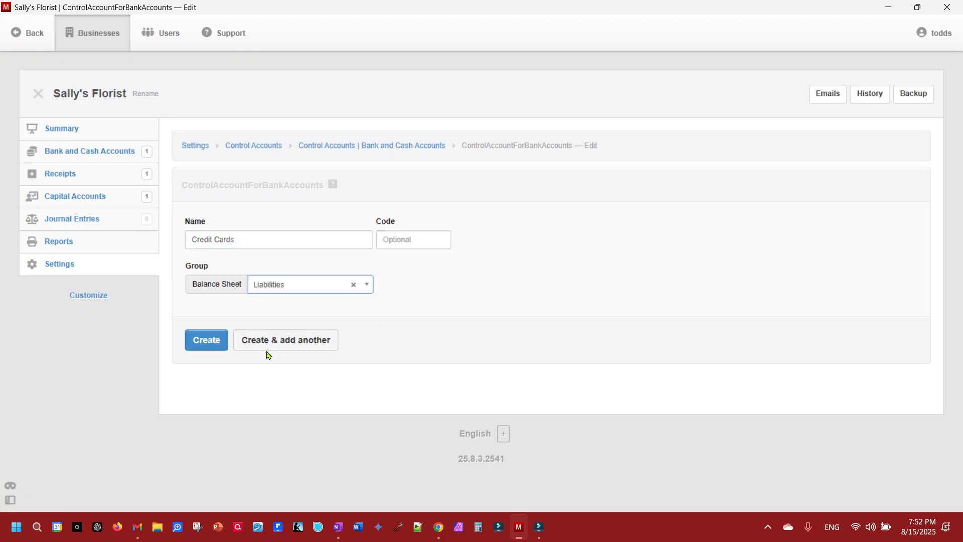
left_click(205, 345)
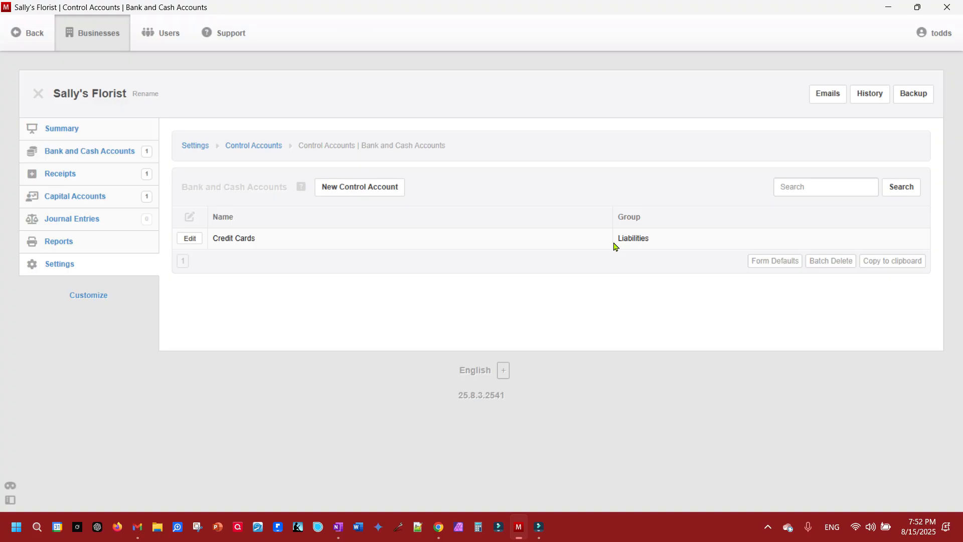
left_click(63, 129)
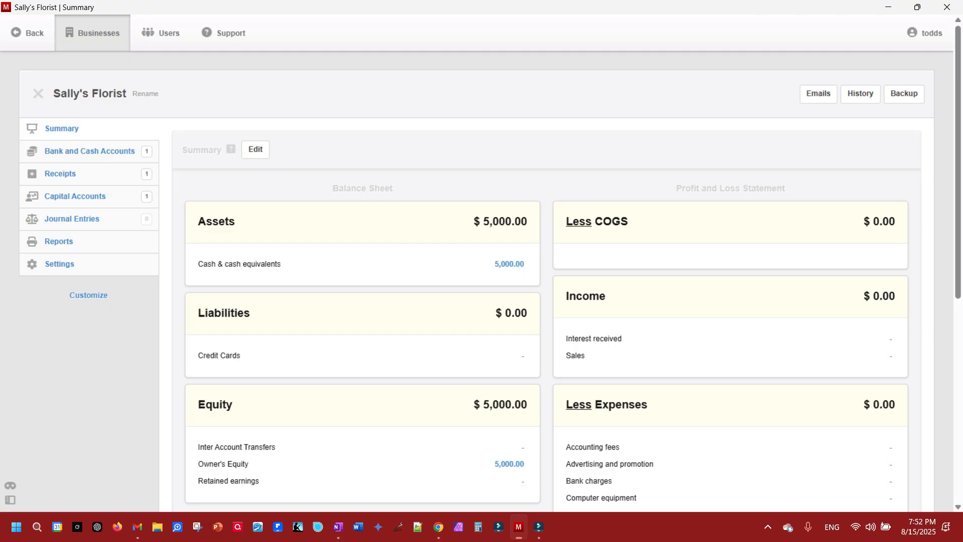
Create a bank or cash account named Sally's Visa under the Credit Cards control account and return to the account list.
left_click(96, 159)
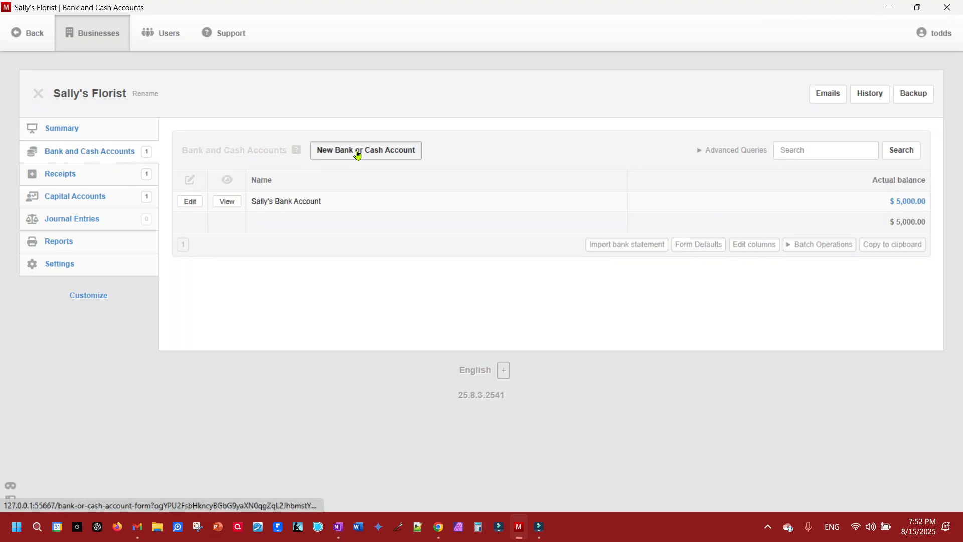
left_click(356, 151)
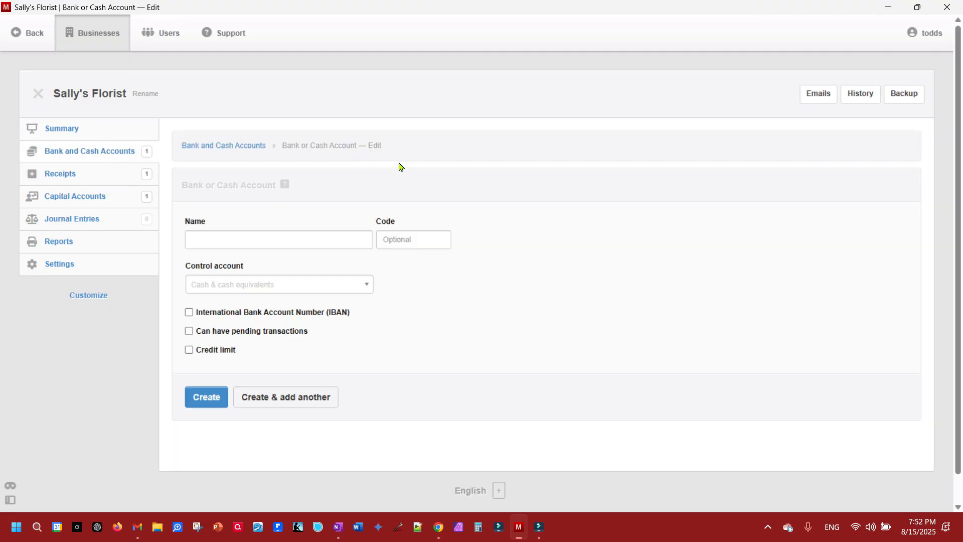
left_click(226, 238)
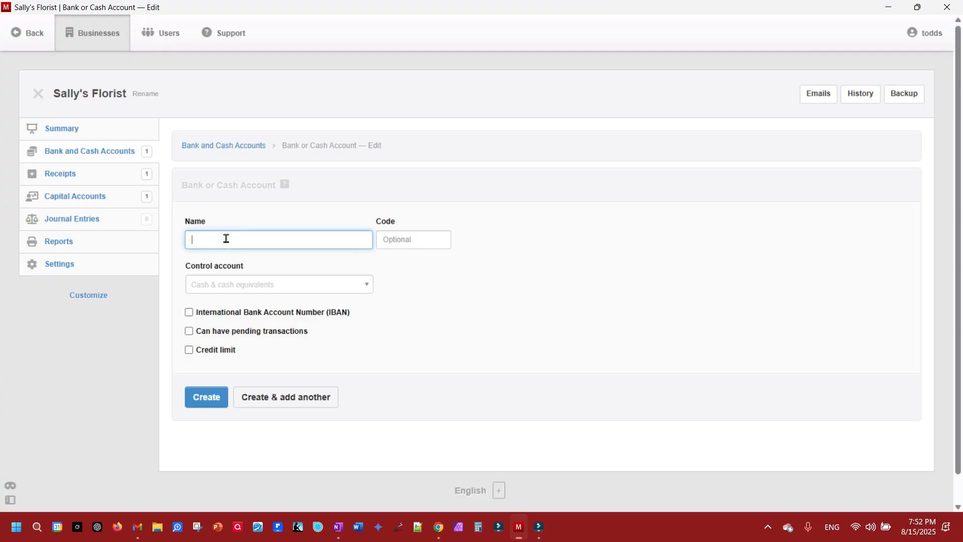
type("Sally's Visa")
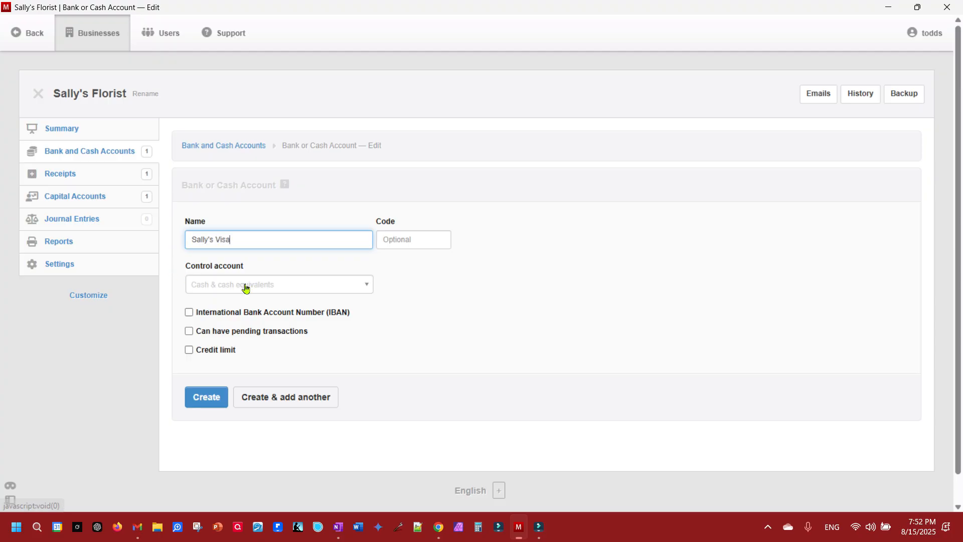
left_click(246, 286)
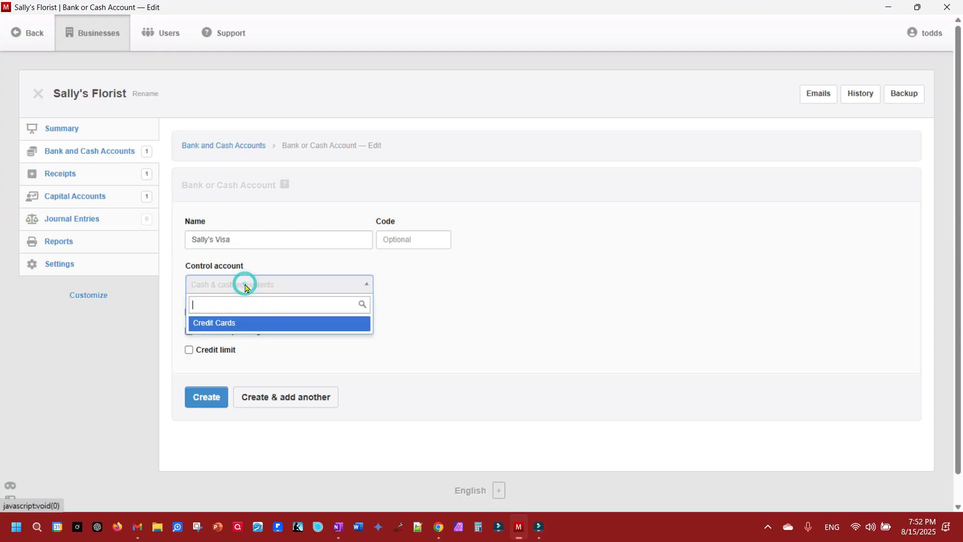
left_click(227, 328)
left_click(206, 404)
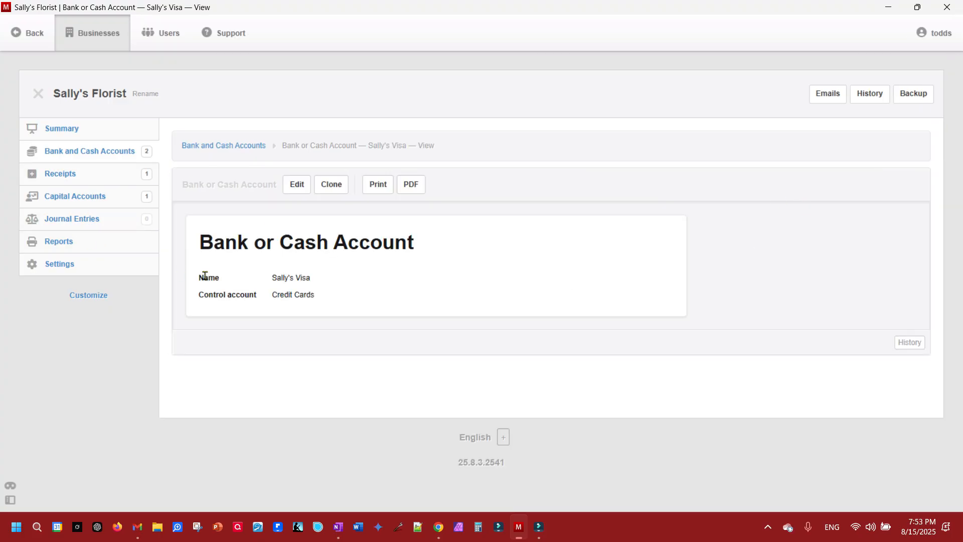
left_click(86, 150)
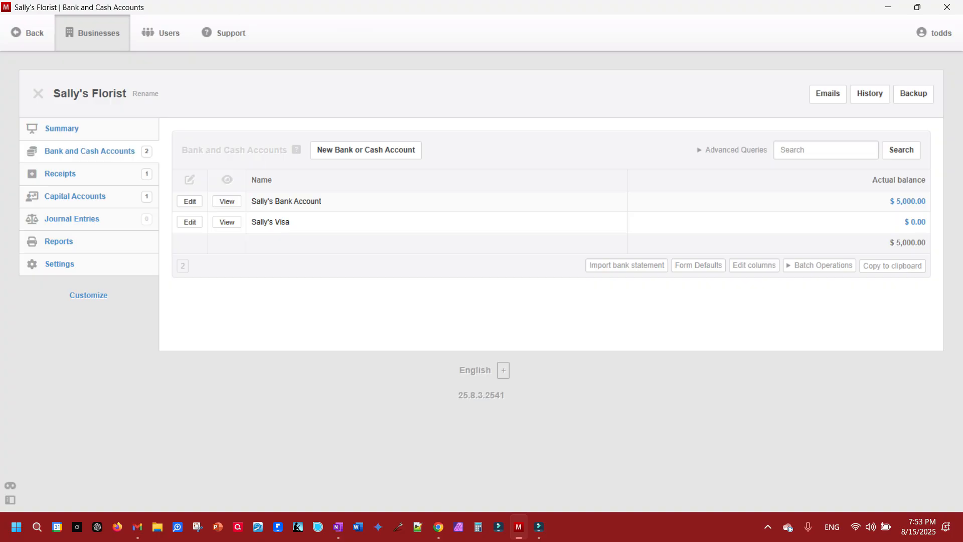
Create a starting balance for the Sally's Visa account with a cleared balance of -50 USD.
left_click(60, 263)
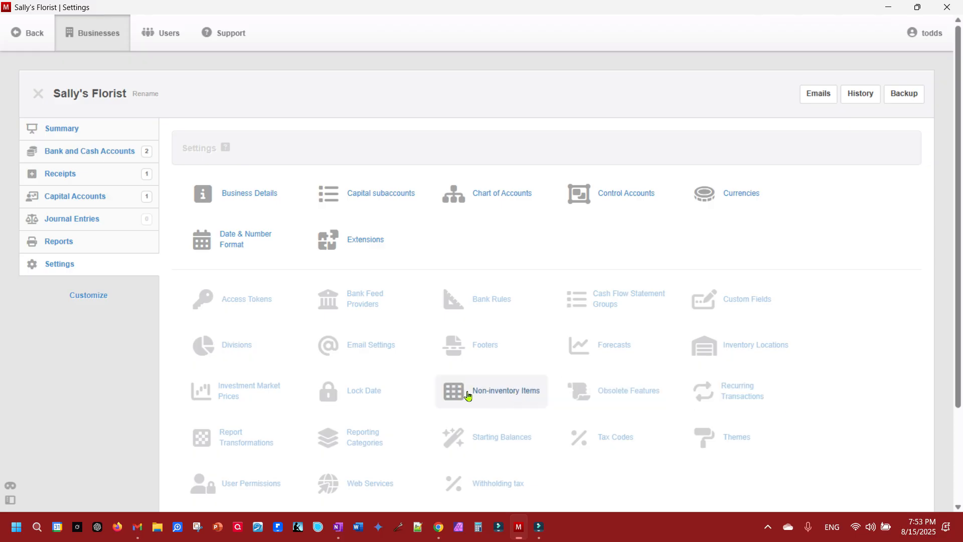
left_click(505, 446)
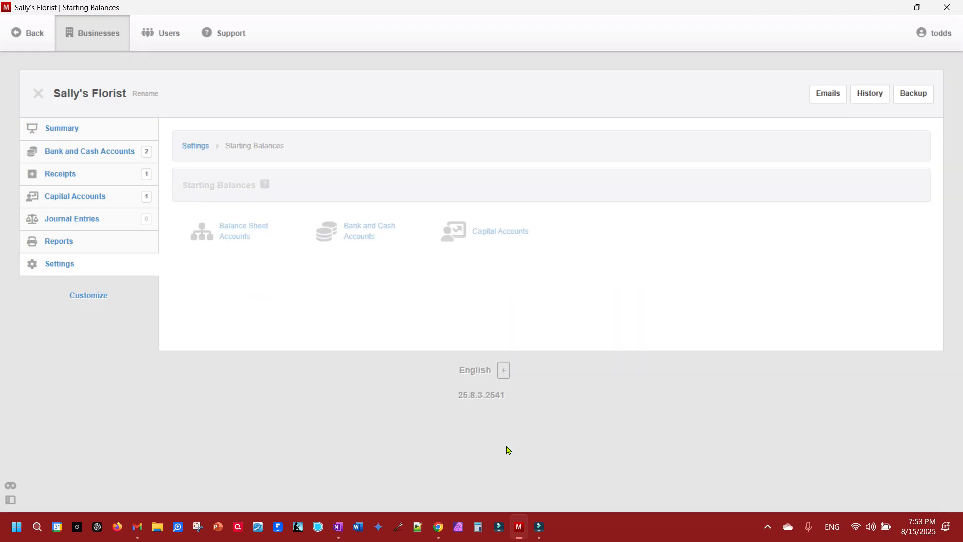
left_click(367, 240)
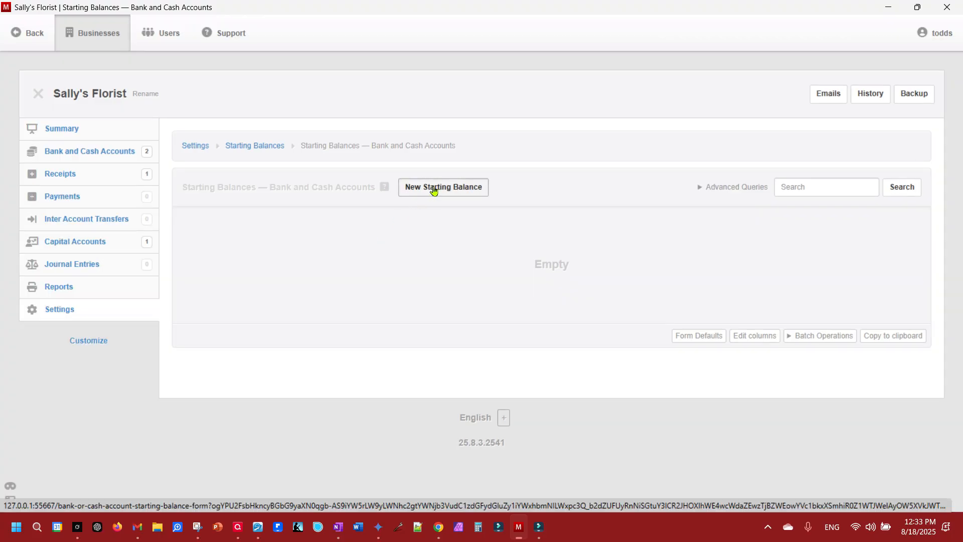
left_click(433, 190)
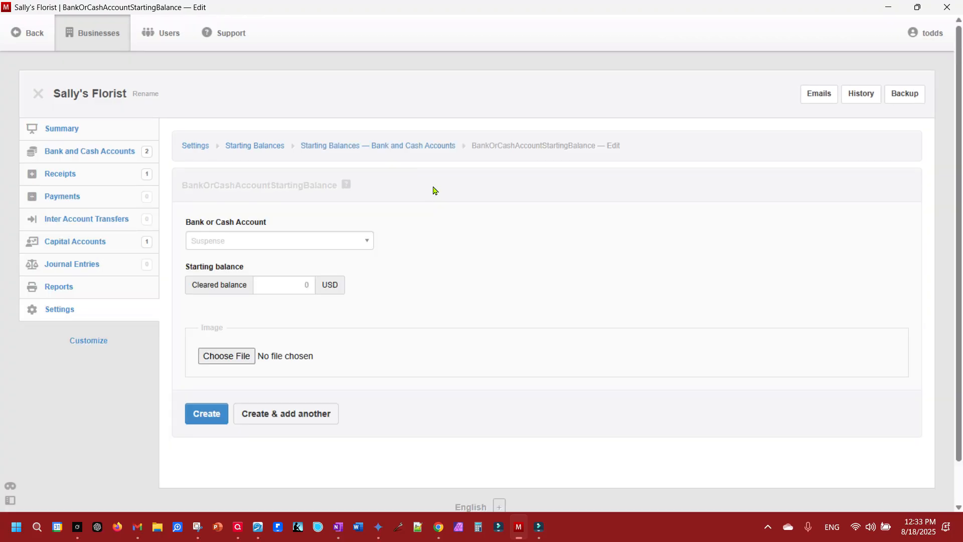
left_click(296, 241)
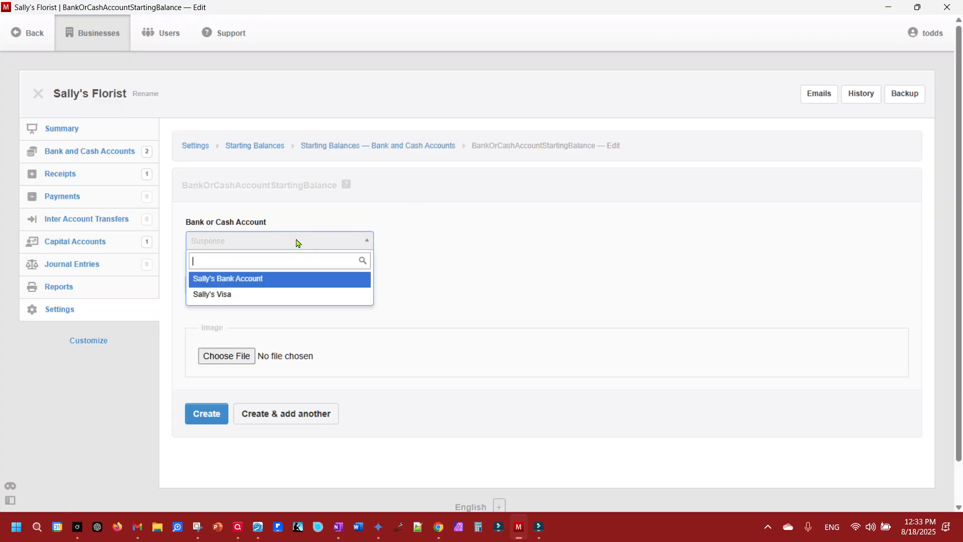
left_click(226, 294)
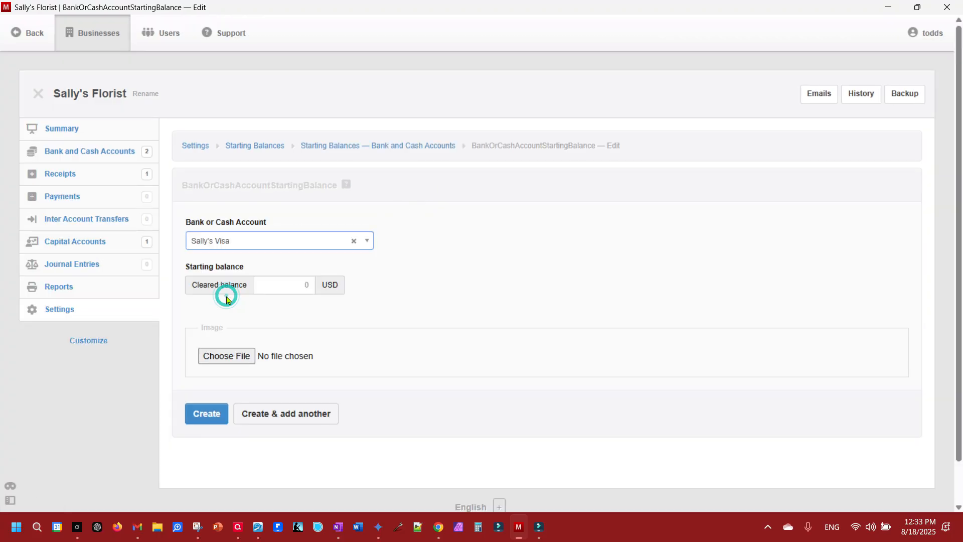
left_click(274, 285)
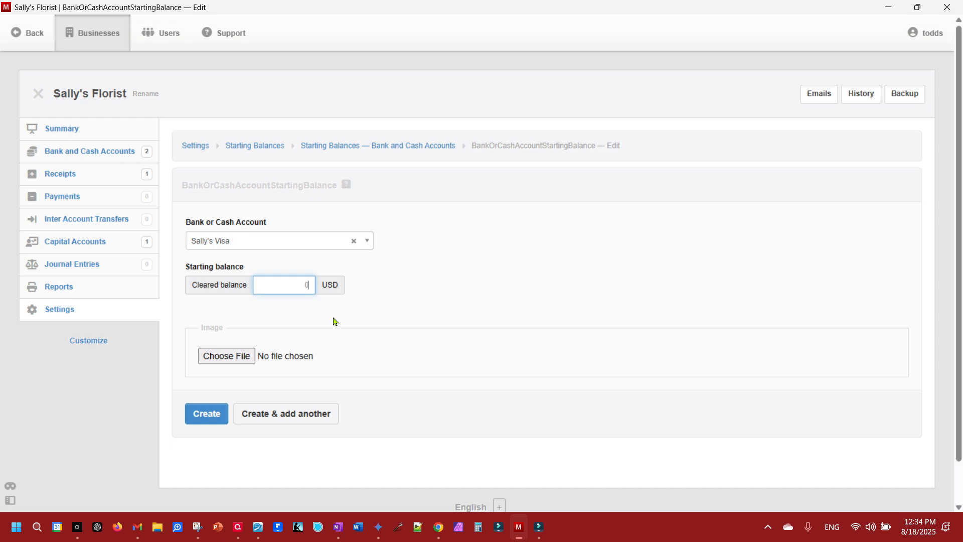
type("-50")
left_click(207, 414)
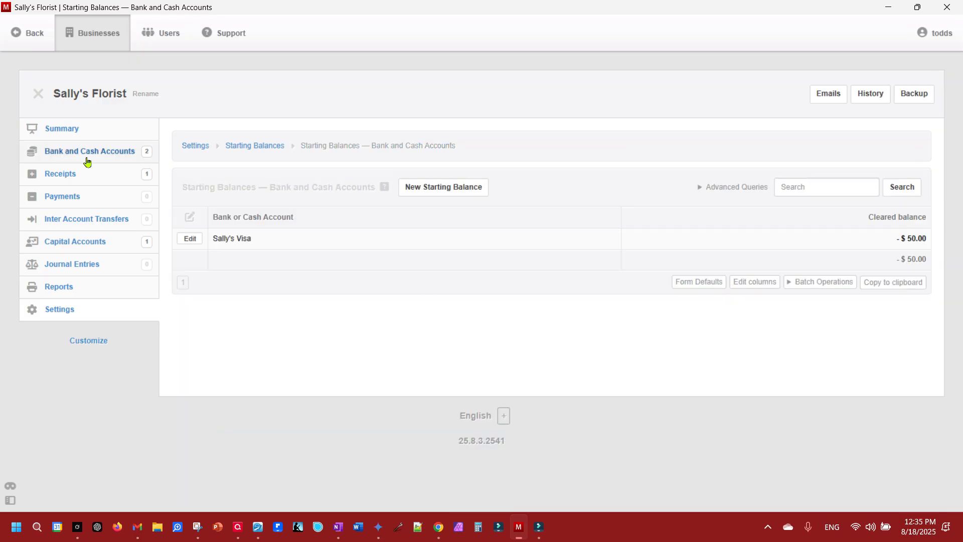
Examine the transactions behind the Sally's Visa balance, starting from the Credit Cards liability in the business summary.
left_click(62, 129)
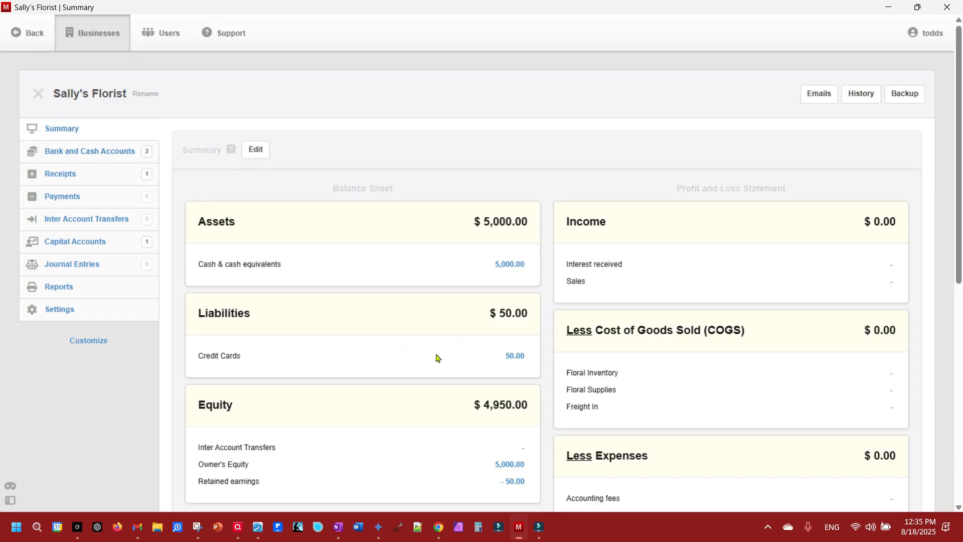
left_click(518, 357)
left_click(863, 240)
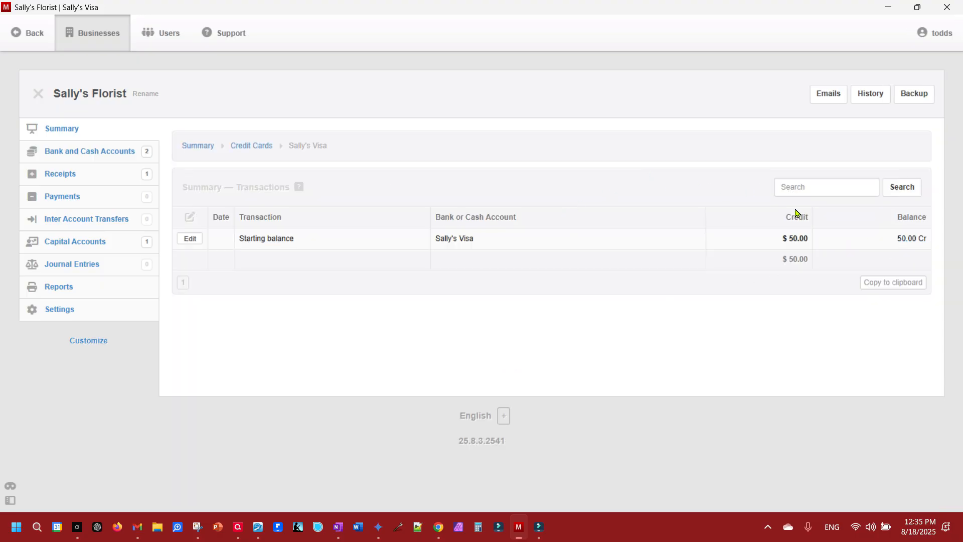
Create an inter account transfer of 50 USD from Sally's Bank Account to Sally's Visa and review the business summary.
left_click(86, 219)
left_click(370, 149)
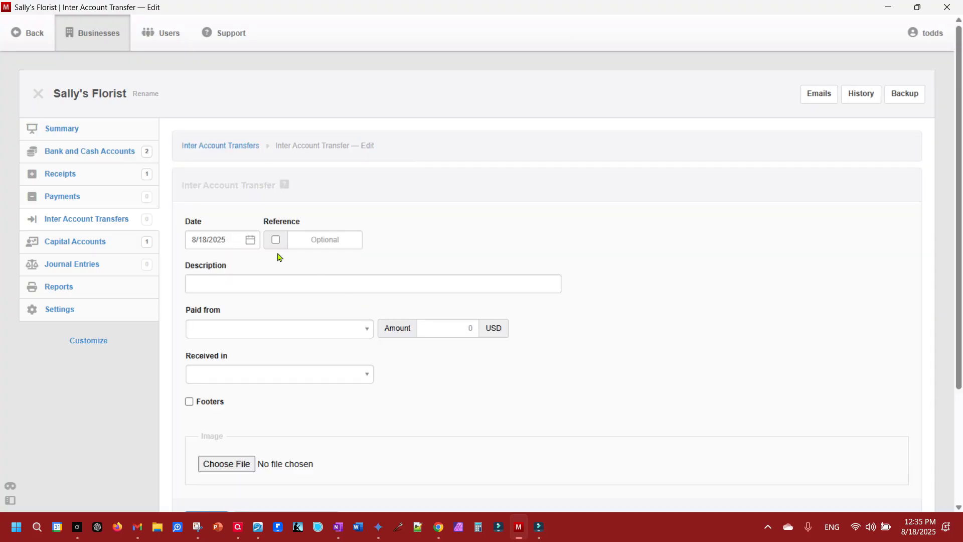
left_click(246, 328)
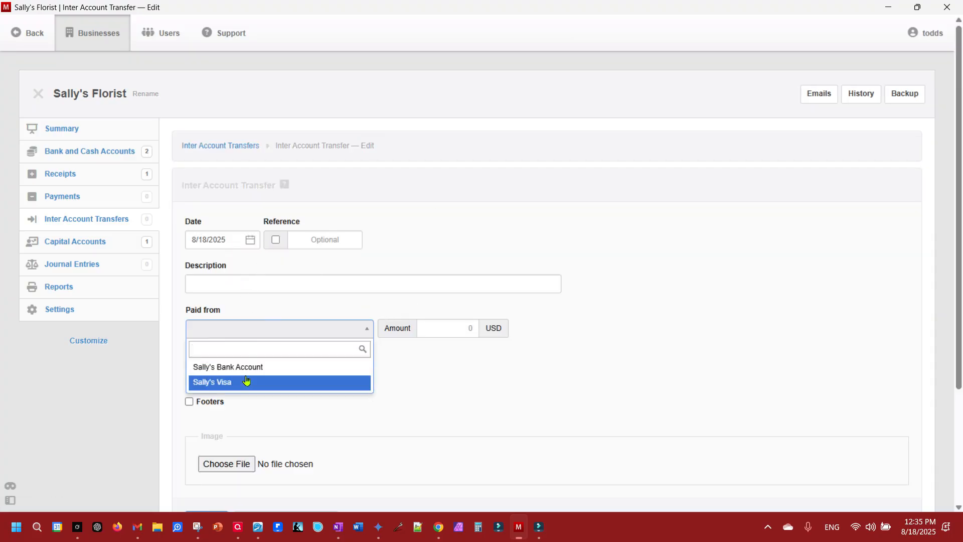
left_click(242, 368)
left_click(244, 378)
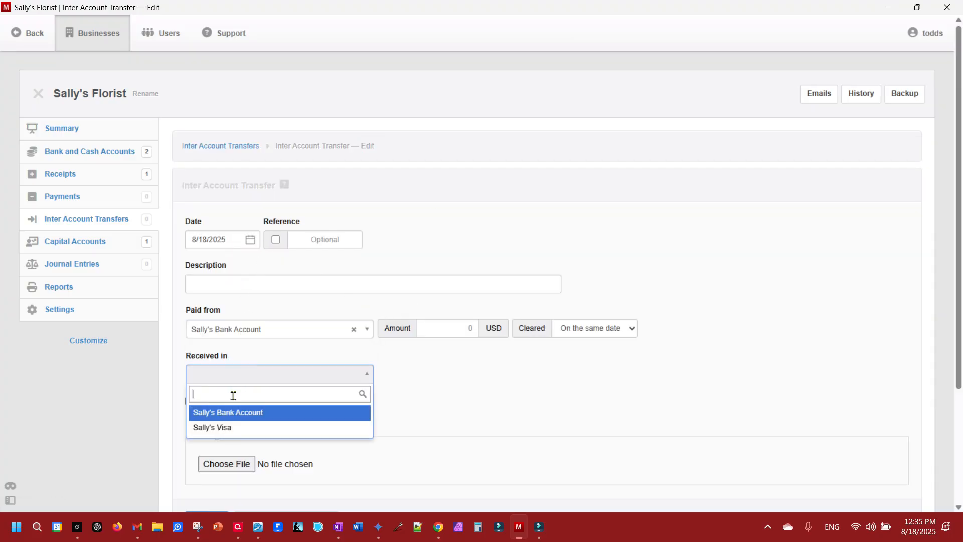
left_click(226, 427)
left_click(461, 326)
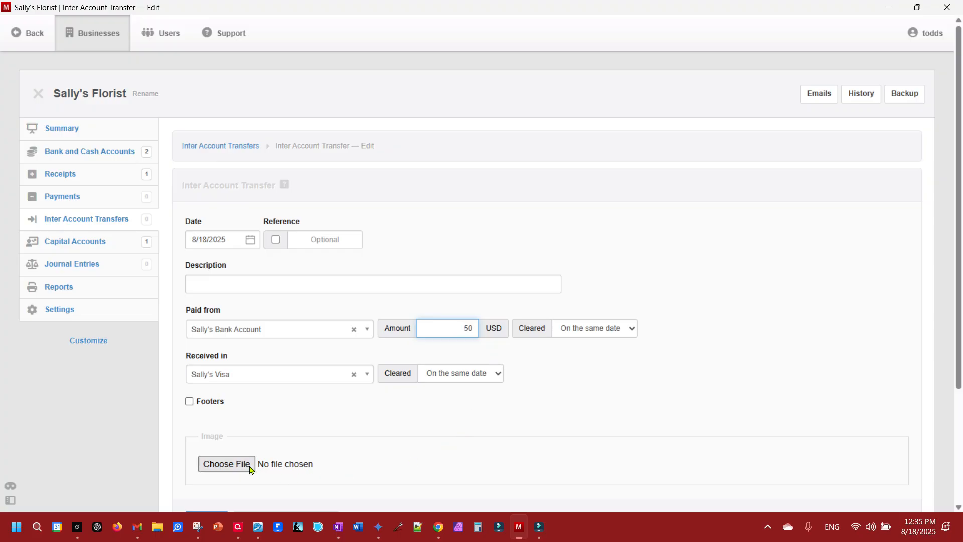
scroll(501, 321, "down", 3)
left_click(218, 374)
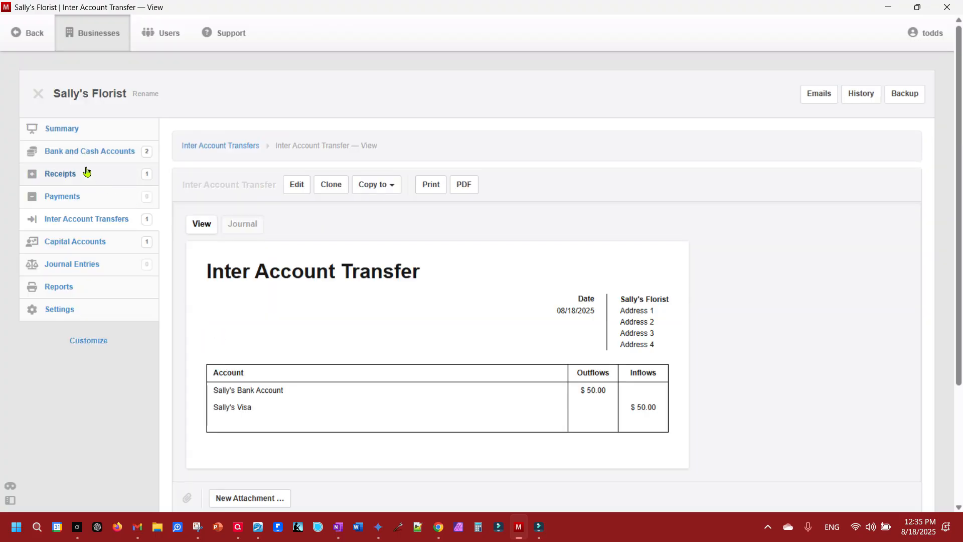
left_click(64, 128)
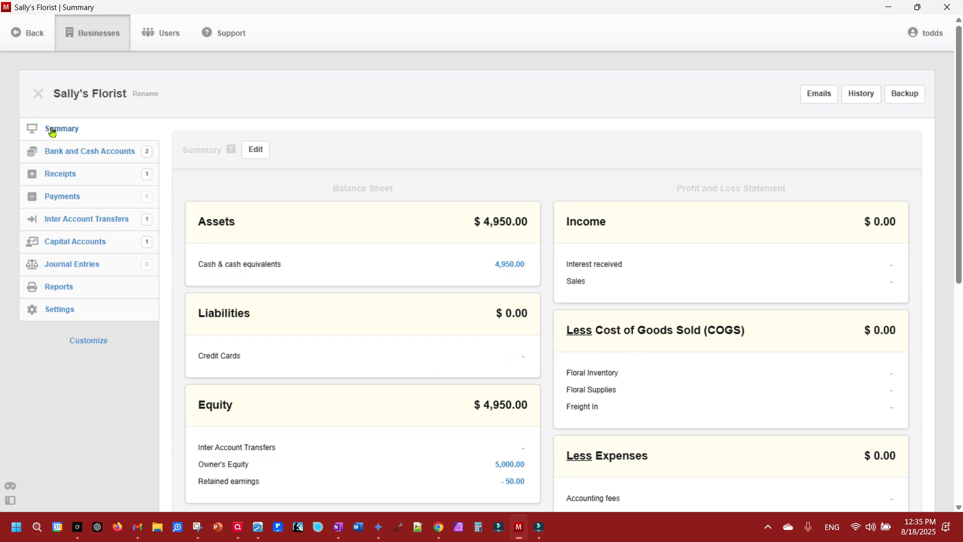
left_click(64, 311)
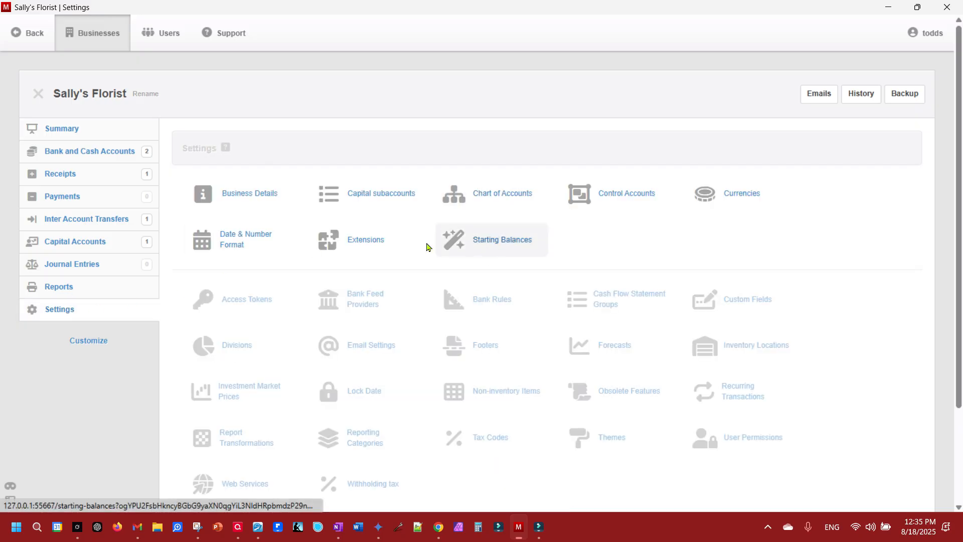
left_click(74, 227)
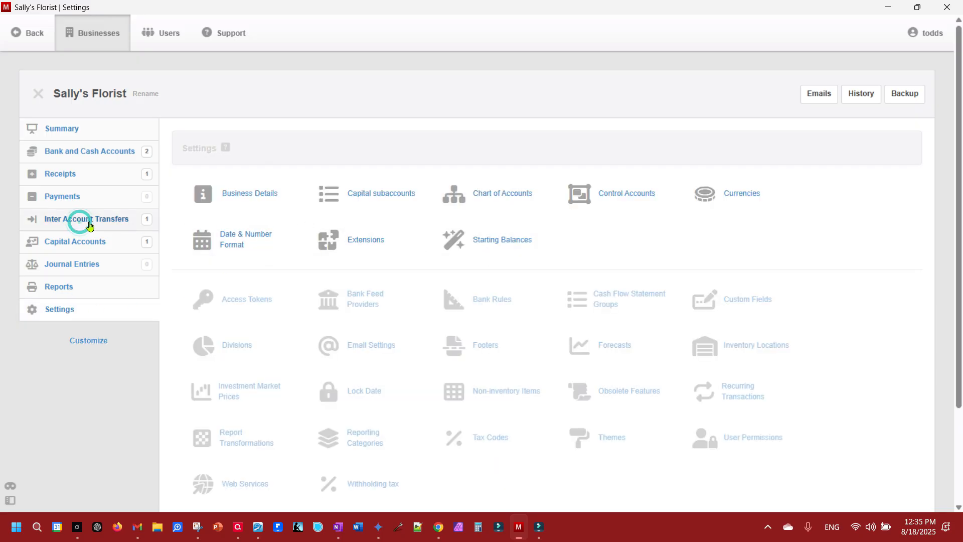
left_click(191, 201)
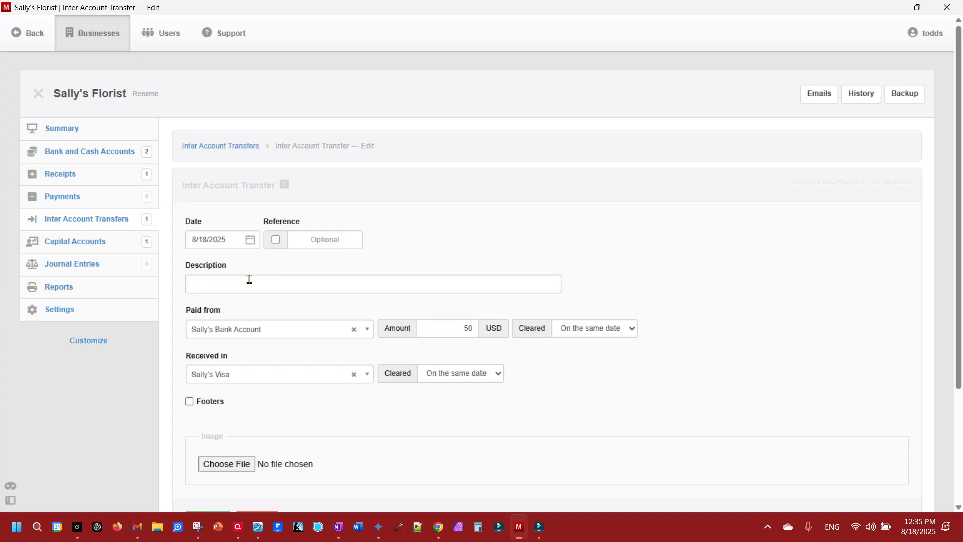
scroll(426, 346, "down", 3)
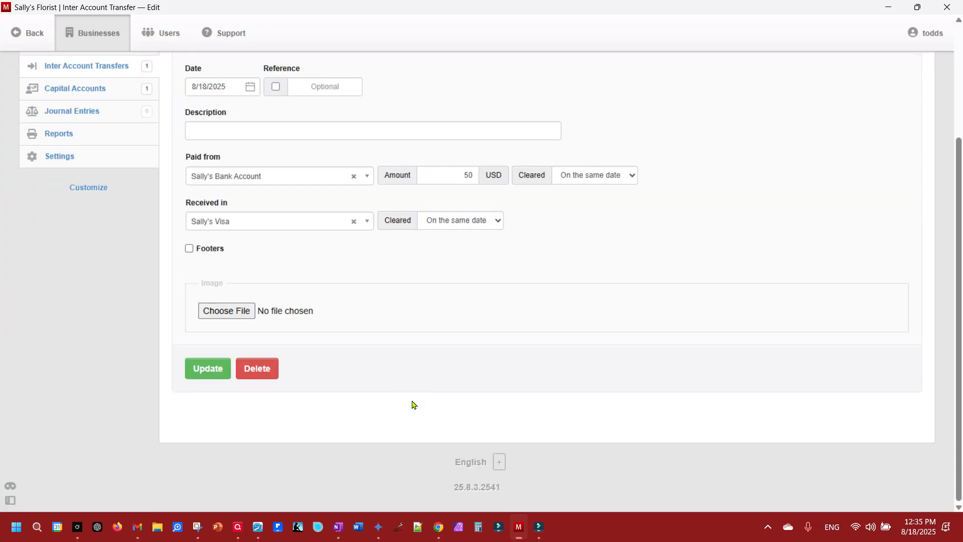
left_click(242, 371)
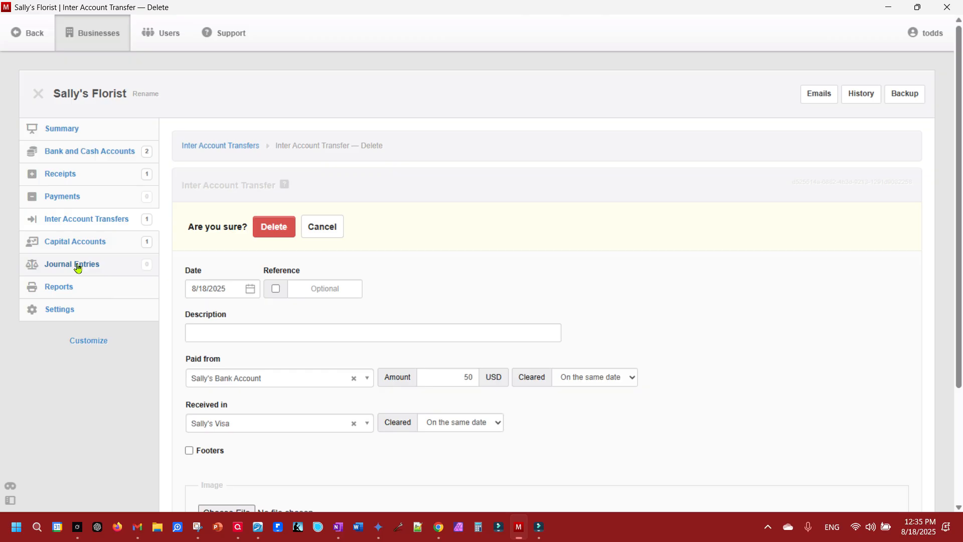
Delete the starting balance of -50 USD for the Sally's Visa account.
left_click(60, 310)
left_click(518, 241)
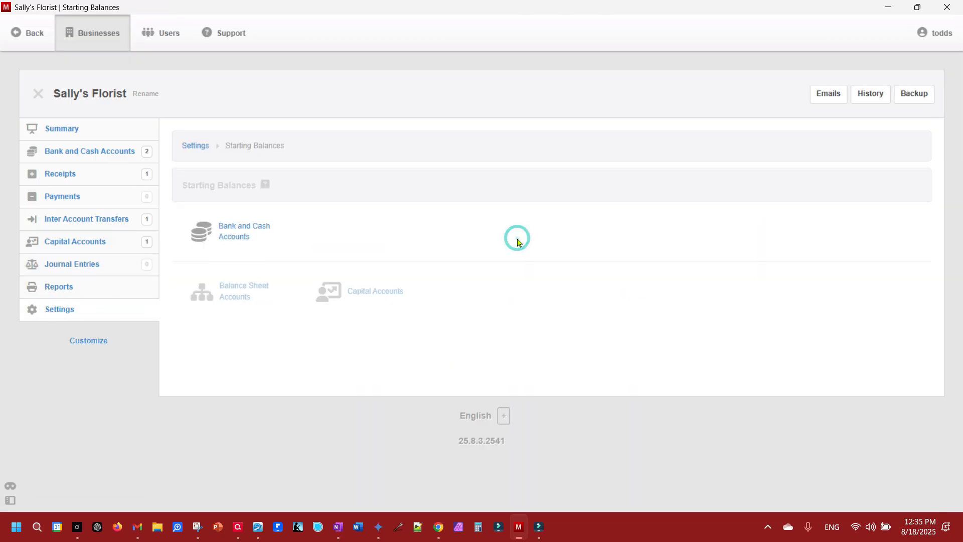
left_click(231, 228)
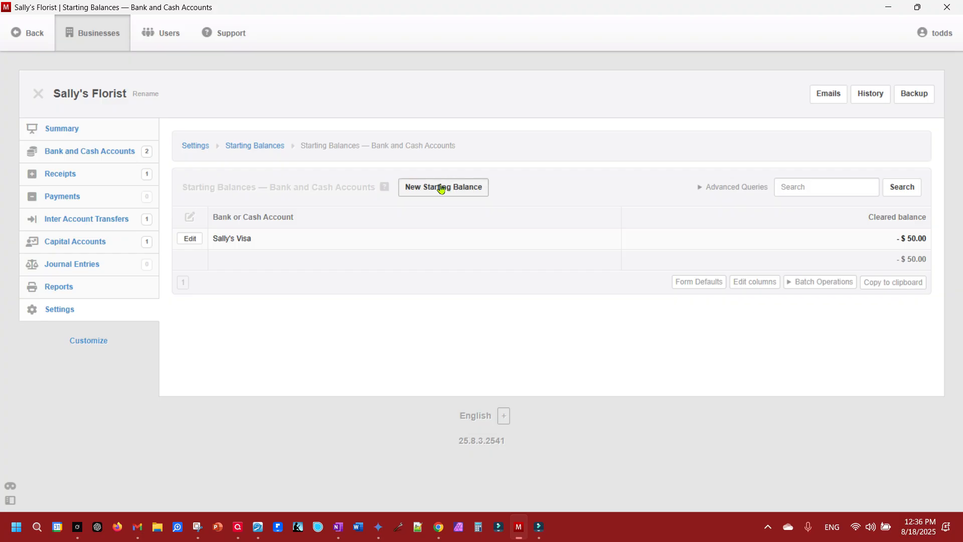
left_click(175, 239)
left_click(253, 411)
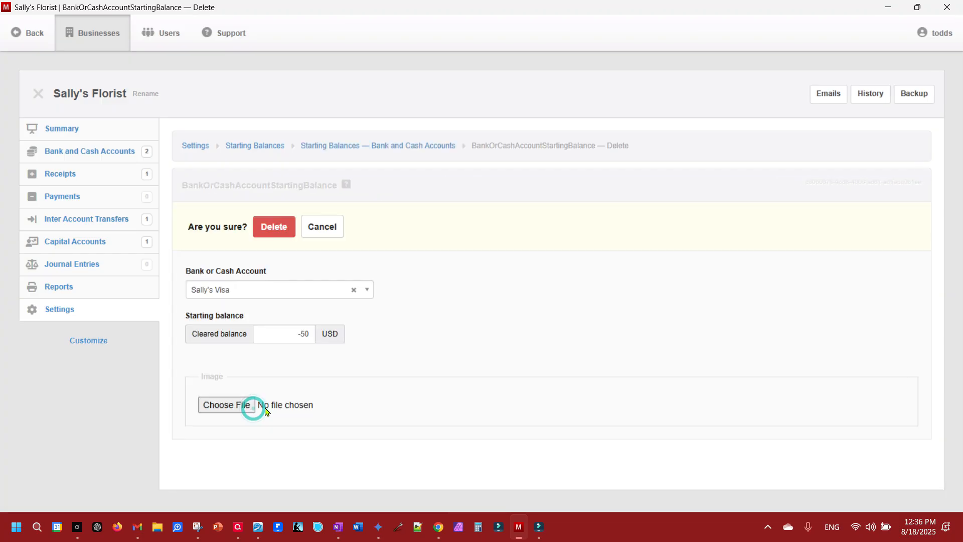
left_click(272, 226)
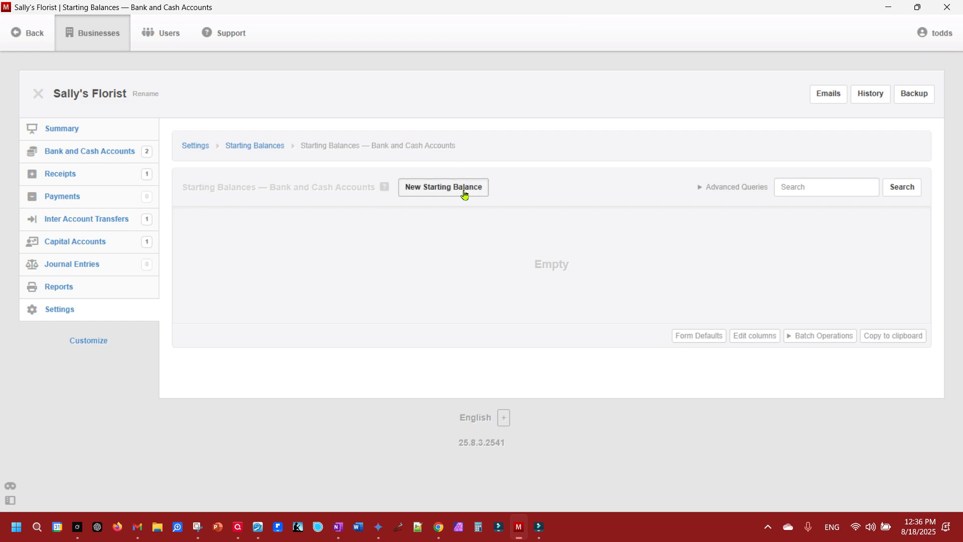
Create a starting balance for the Sally's Visa account with a cleared balance of 50 USD.
left_click(464, 195)
left_click(252, 245)
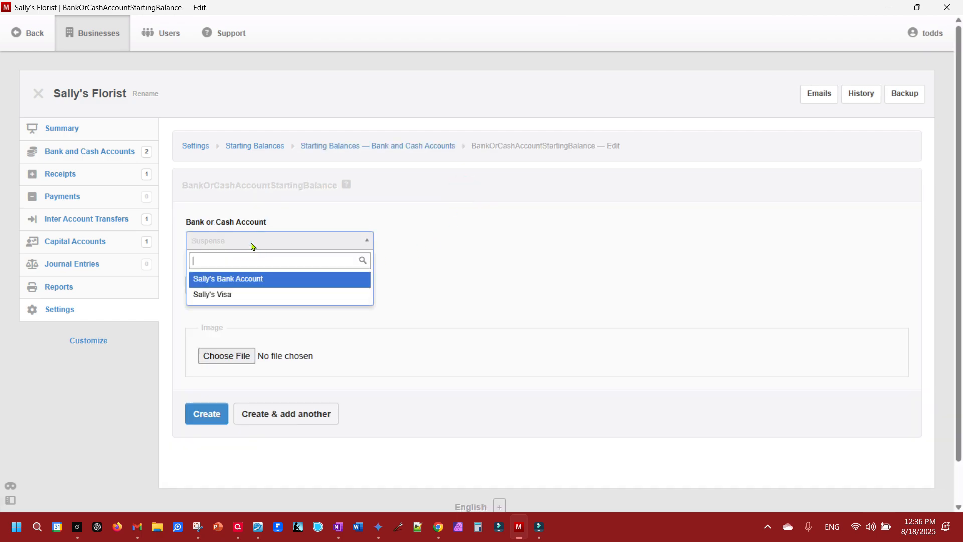
left_click(224, 295)
left_click(291, 289)
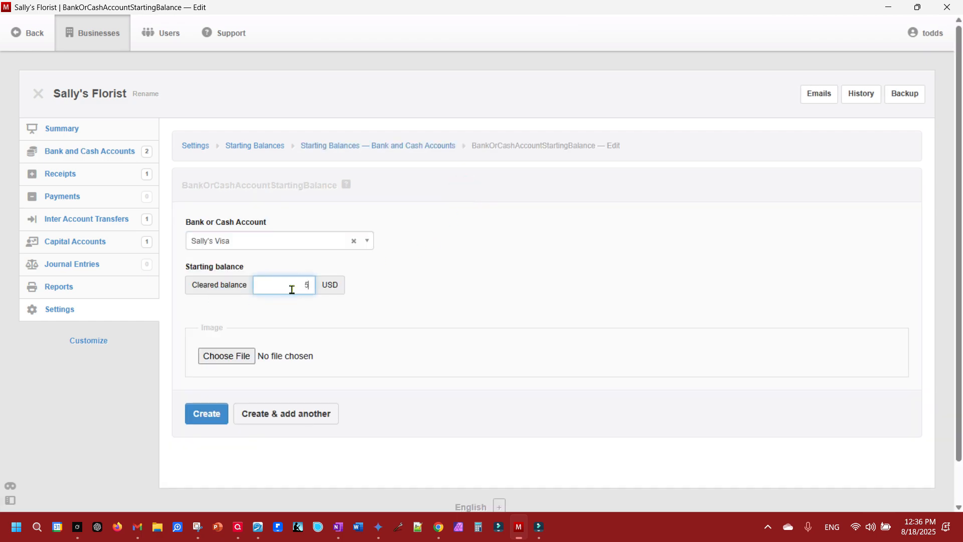
left_click(211, 412)
Delete the inter account transfer found among the Sally's Visa transactions behind the Credit Cards liability and recheck the business summary.
left_click(70, 131)
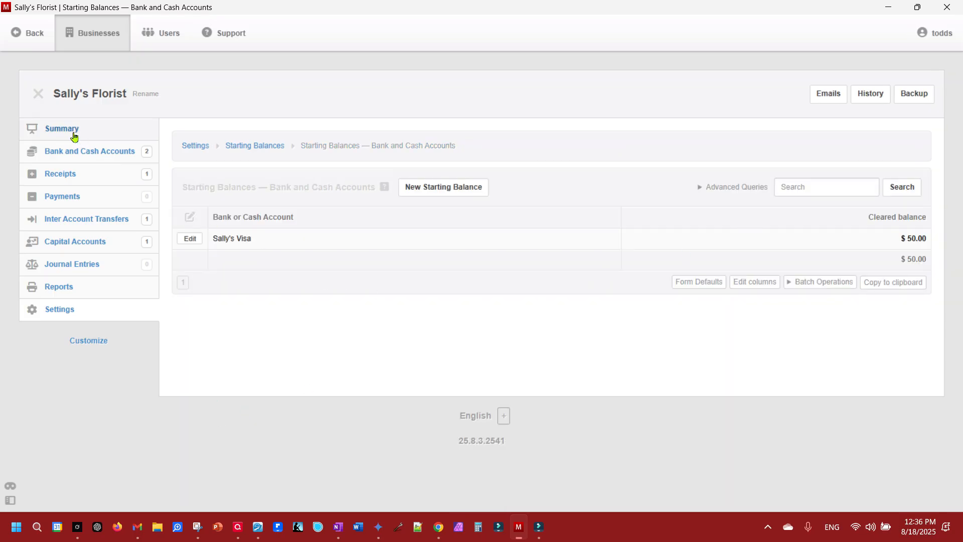
left_click(515, 357)
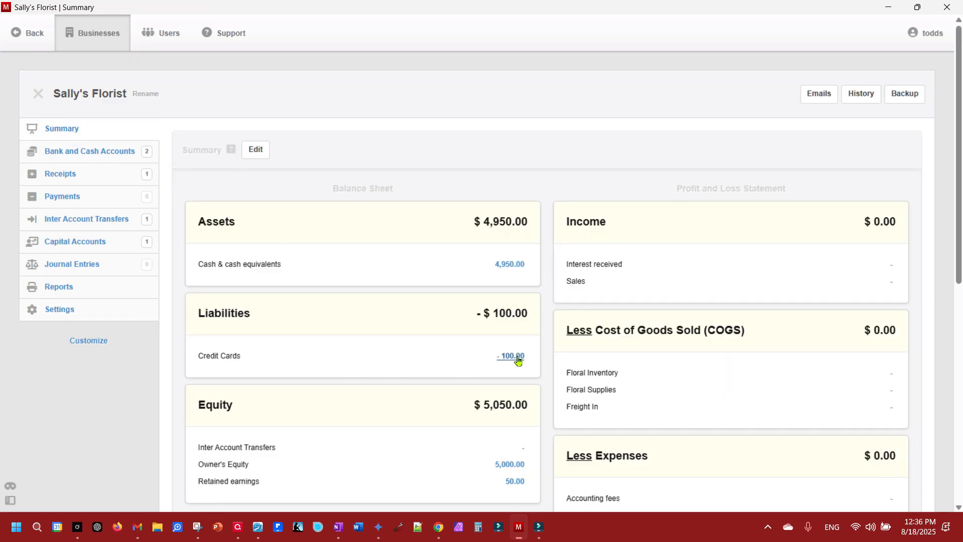
left_click(909, 239)
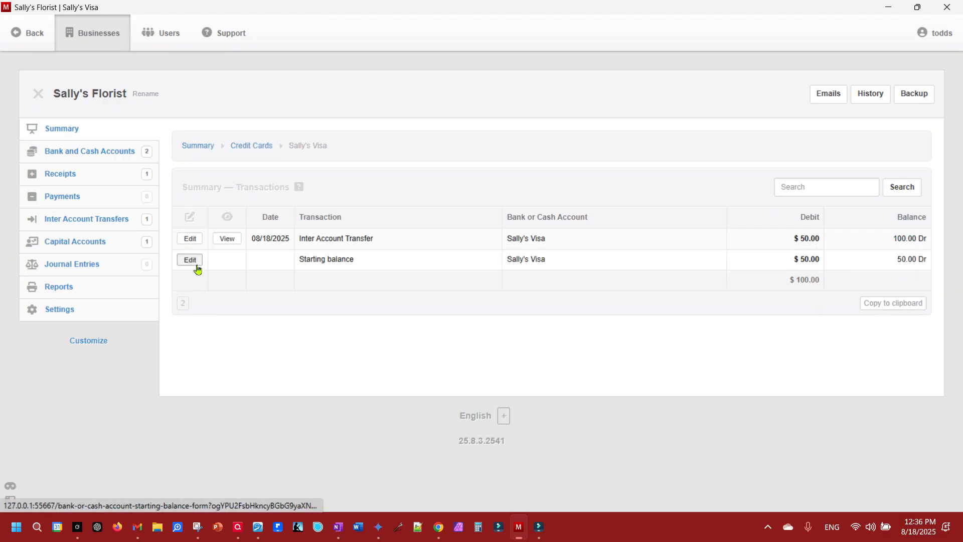
left_click(195, 244)
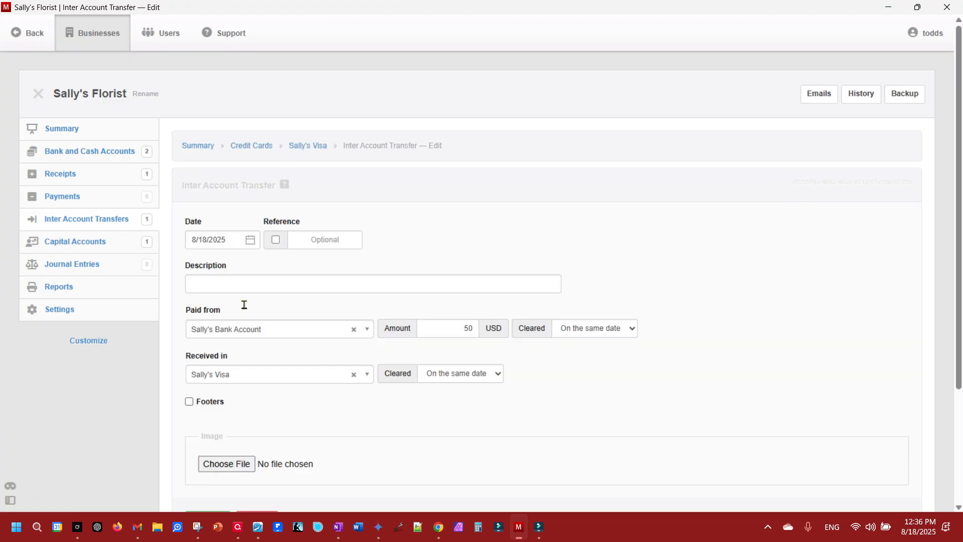
scroll(249, 430, "down", 2)
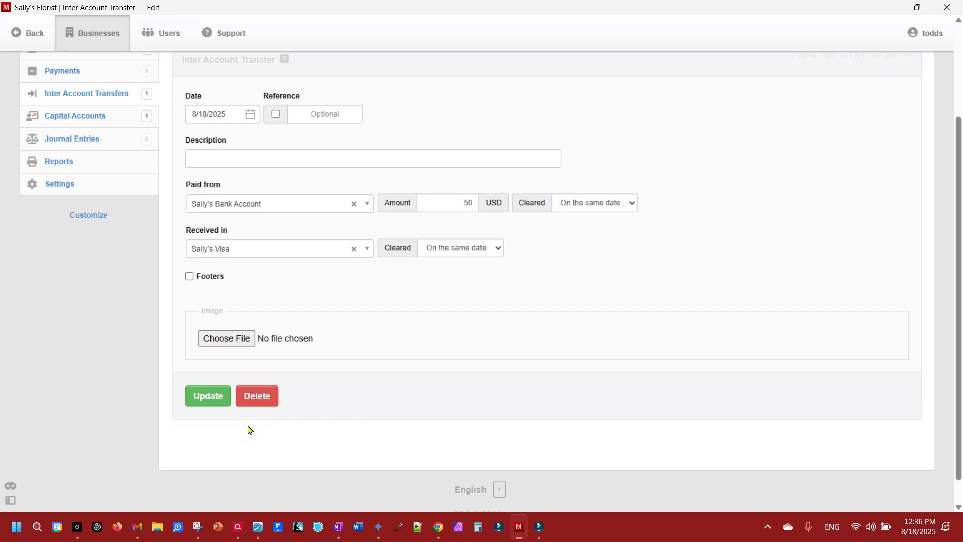
left_click(256, 396)
left_click(274, 224)
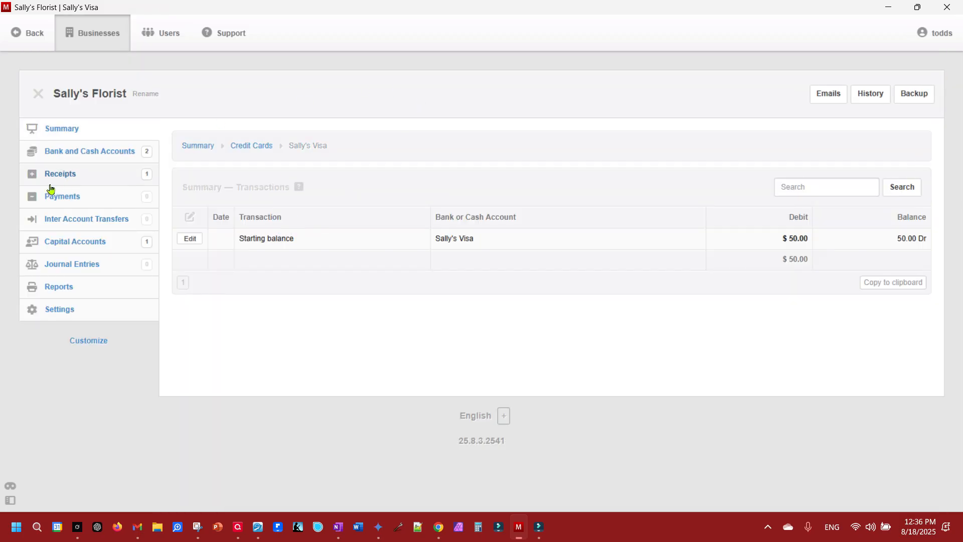
left_click(188, 240)
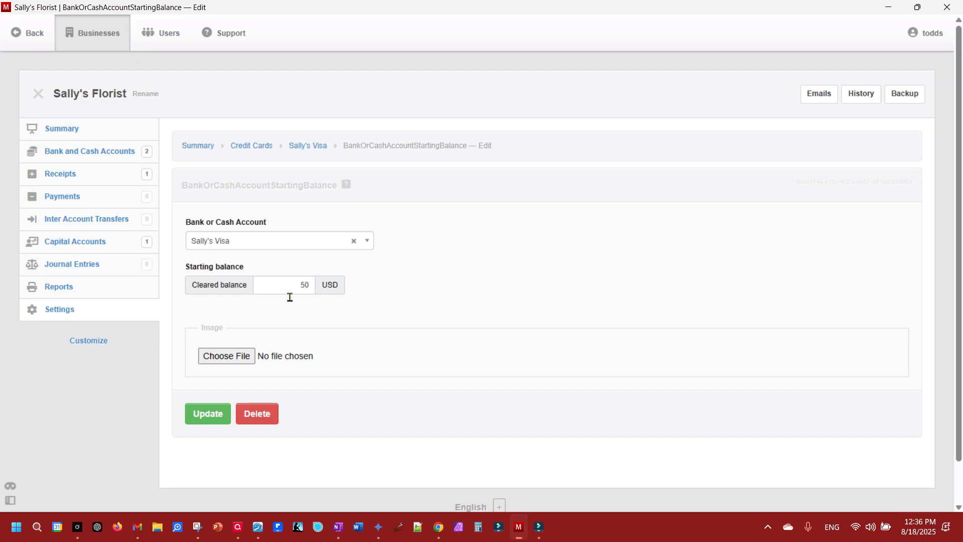
left_click(93, 128)
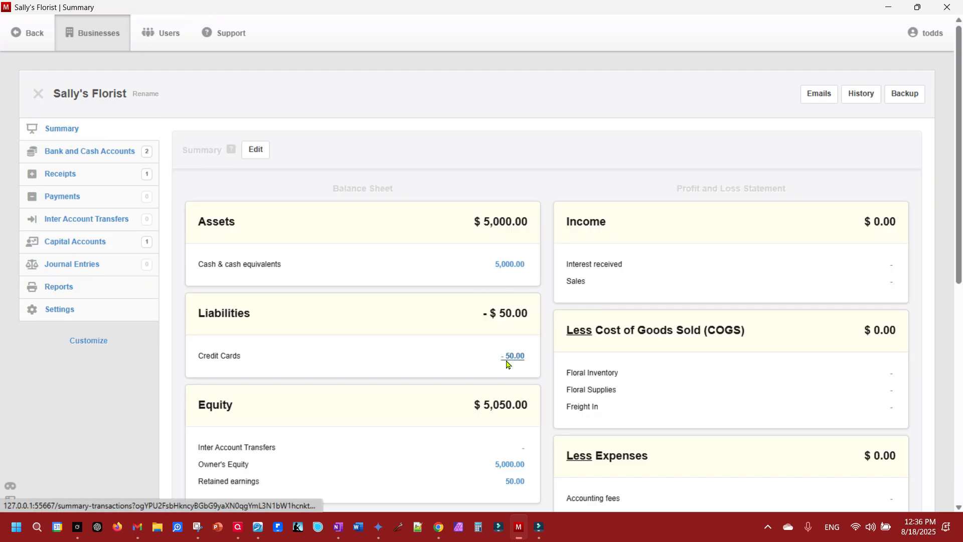
Create a 50 USD inter account transfer paid from Sally's Bank Account and received in Sally's Visa, and check the business summary.
left_click(70, 224)
left_click(348, 149)
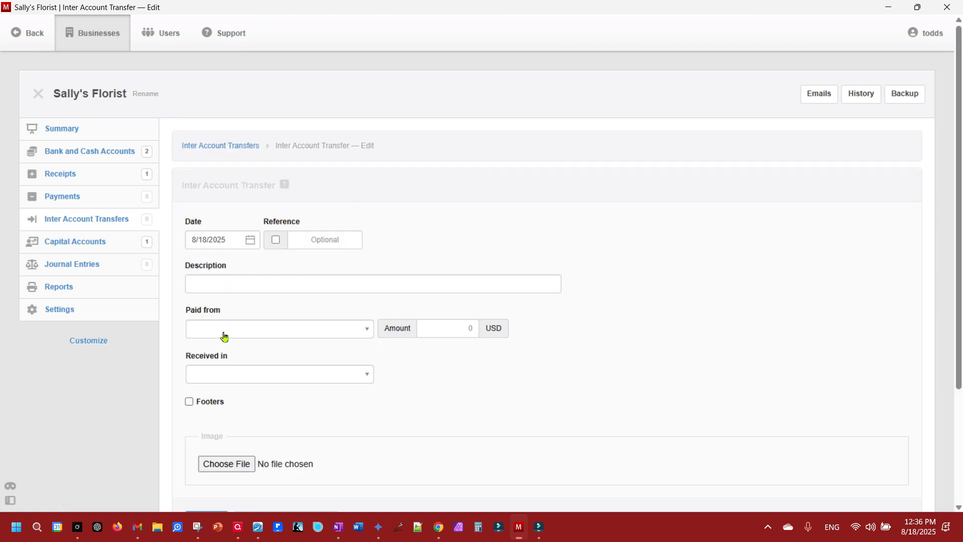
left_click(224, 336)
left_click(222, 369)
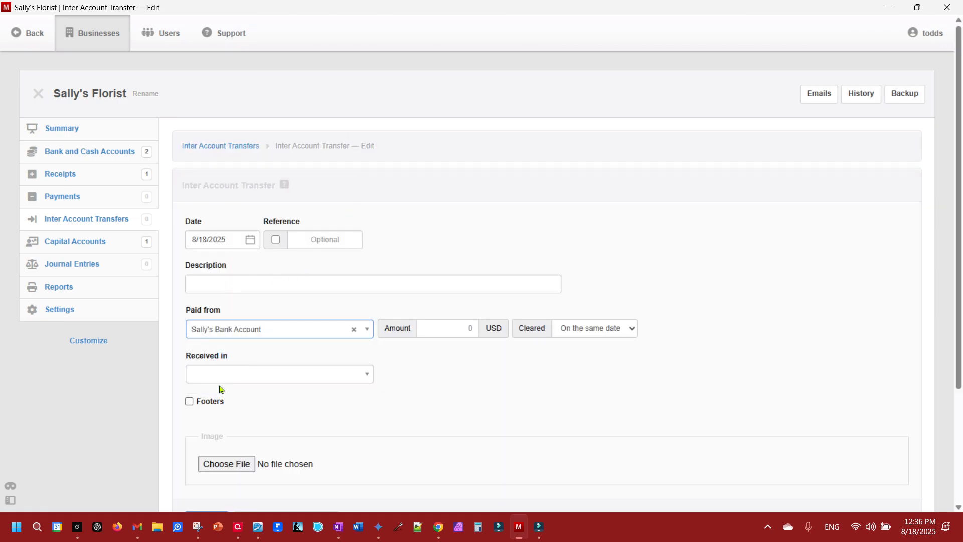
left_click(215, 374)
left_click(214, 429)
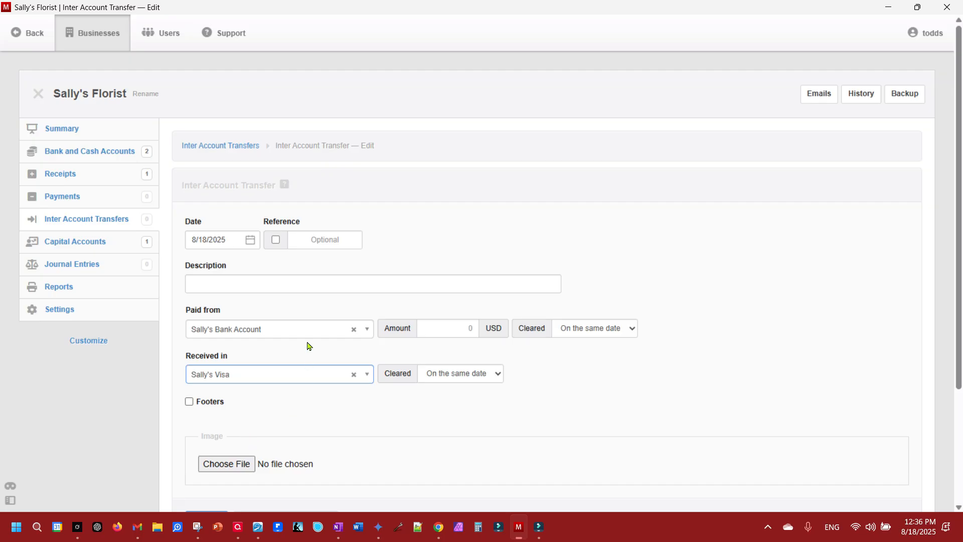
left_click(460, 333)
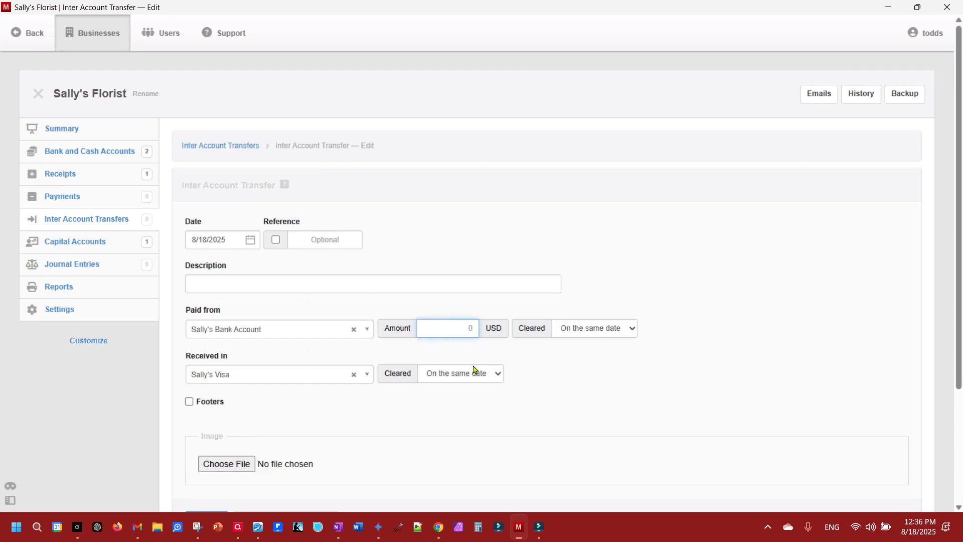
scroll(215, 474, "down", 3)
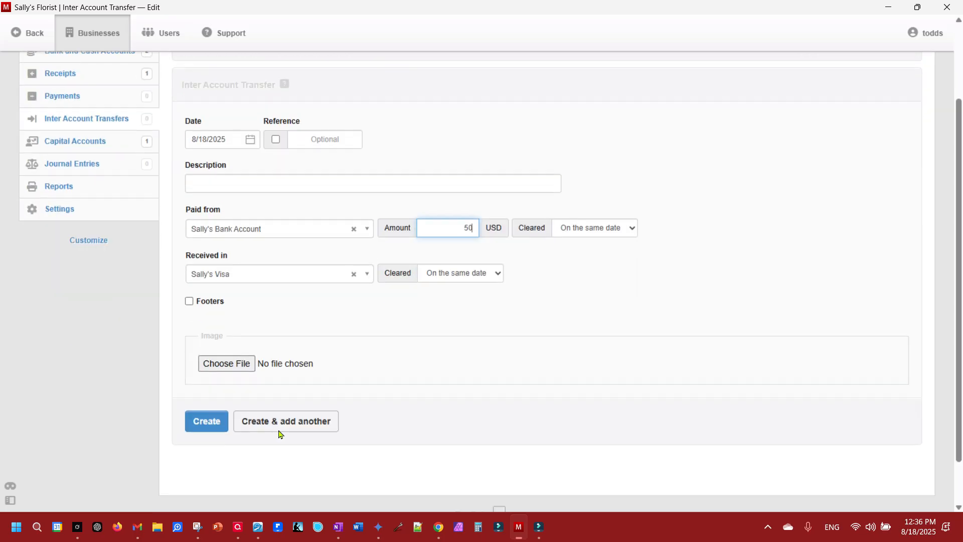
left_click(193, 370)
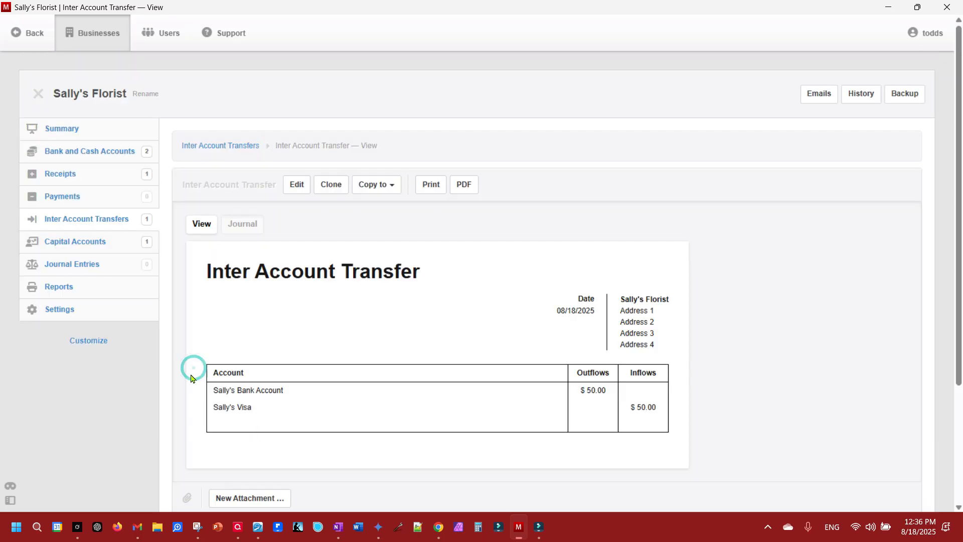
left_click(71, 129)
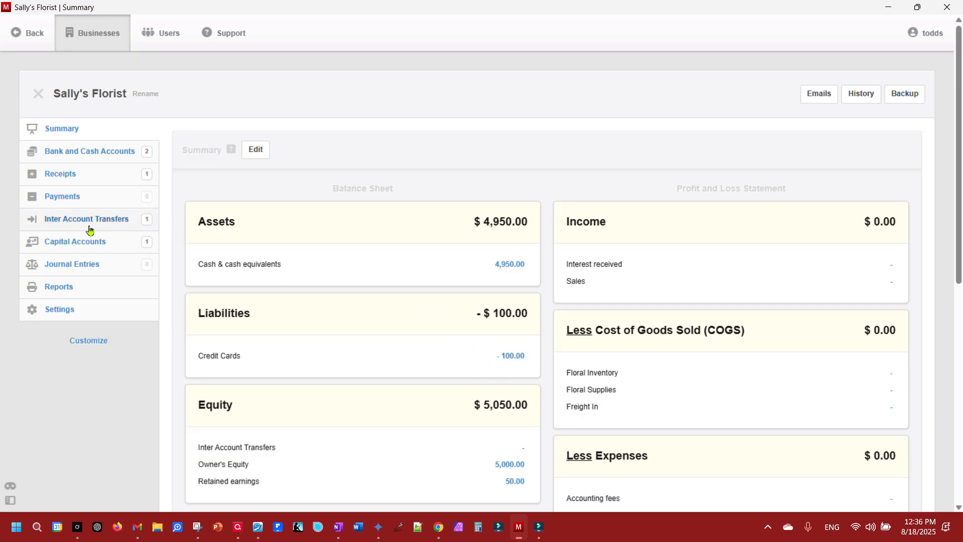
Delete the starting balance of 50 USD for the Sally's Visa account.
left_click(60, 310)
left_click(495, 243)
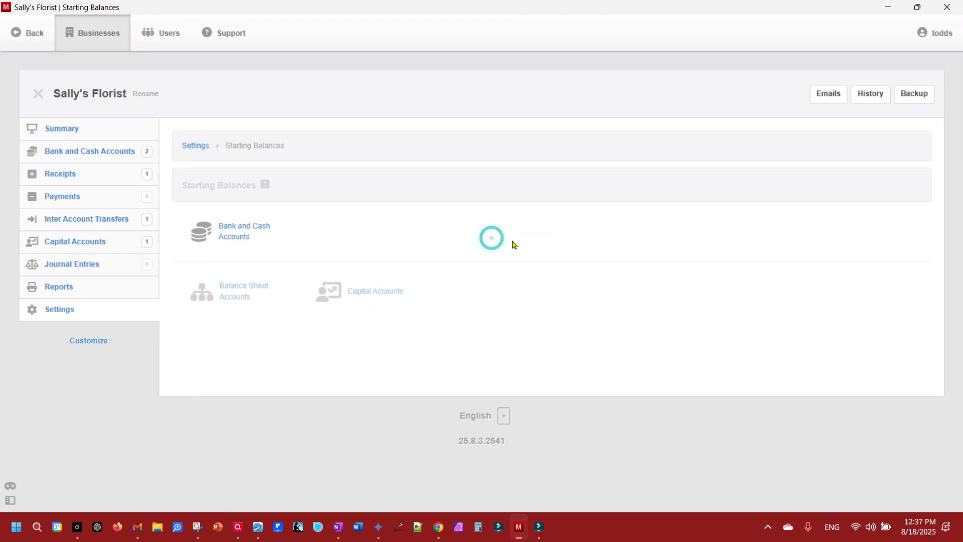
left_click(241, 235)
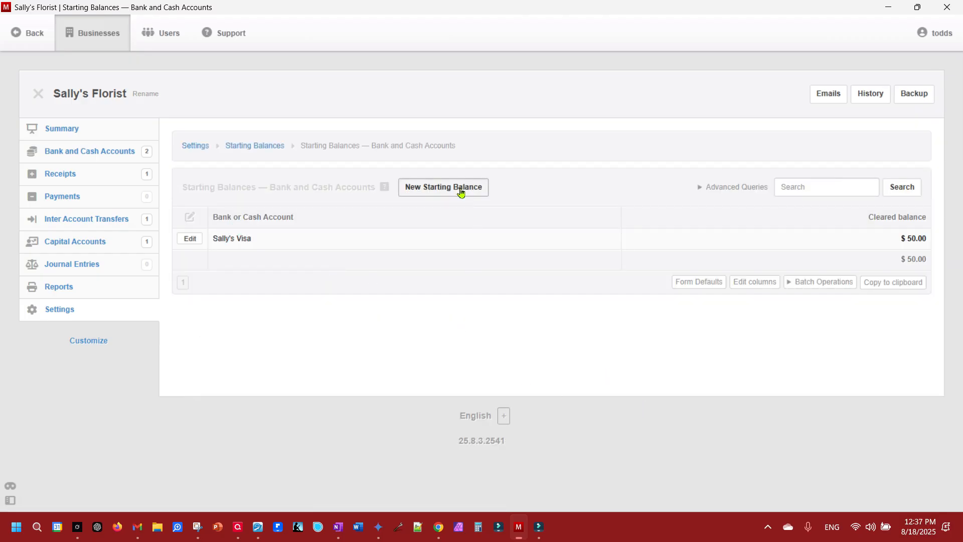
left_click(189, 239)
left_click(258, 414)
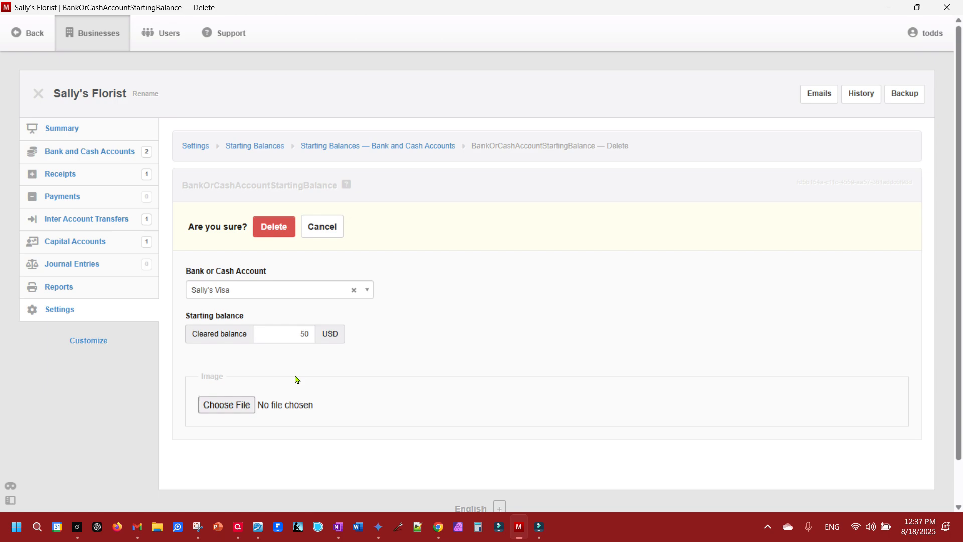
left_click(274, 226)
Delete the inter account transfer from Sally's Bank Account to Sally's Visa.
left_click(96, 219)
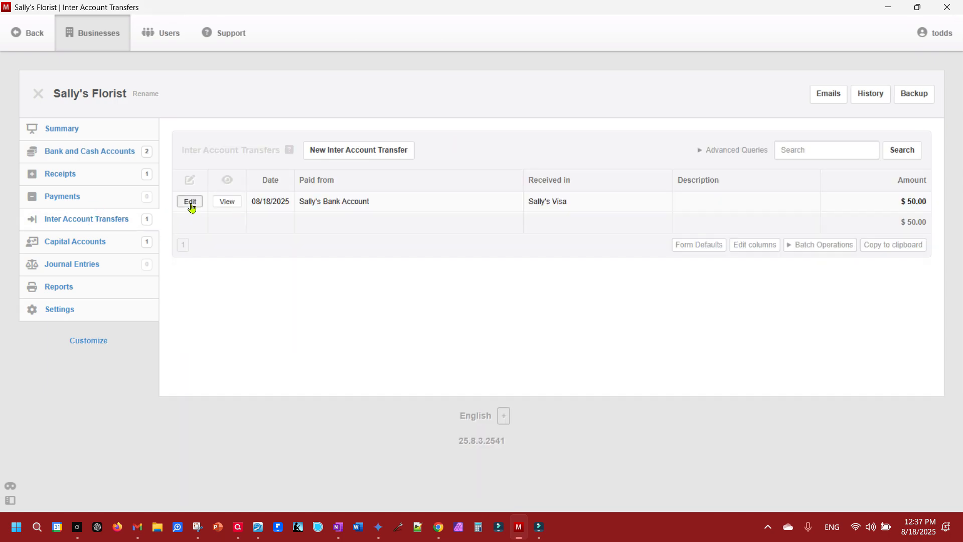
left_click(190, 202)
scroll(282, 453, "down", 3)
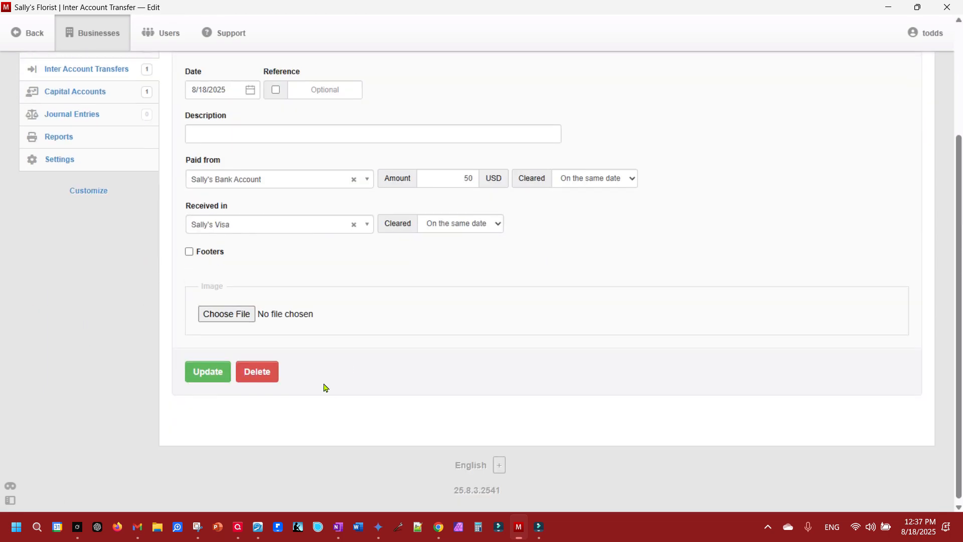
left_click(273, 377)
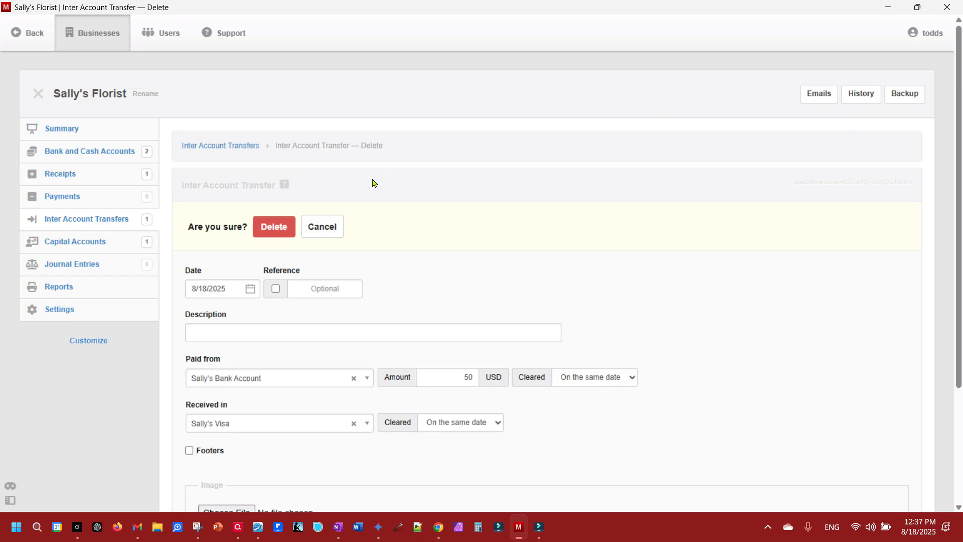
left_click(273, 226)
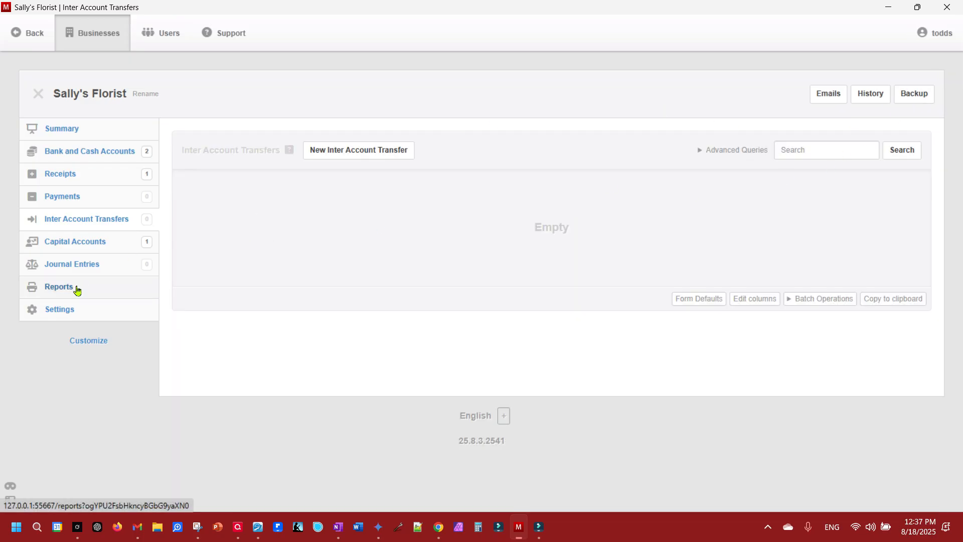
Create a starting balance of -50 USD for the Sally's Visa account and check the business summary.
left_click(57, 315)
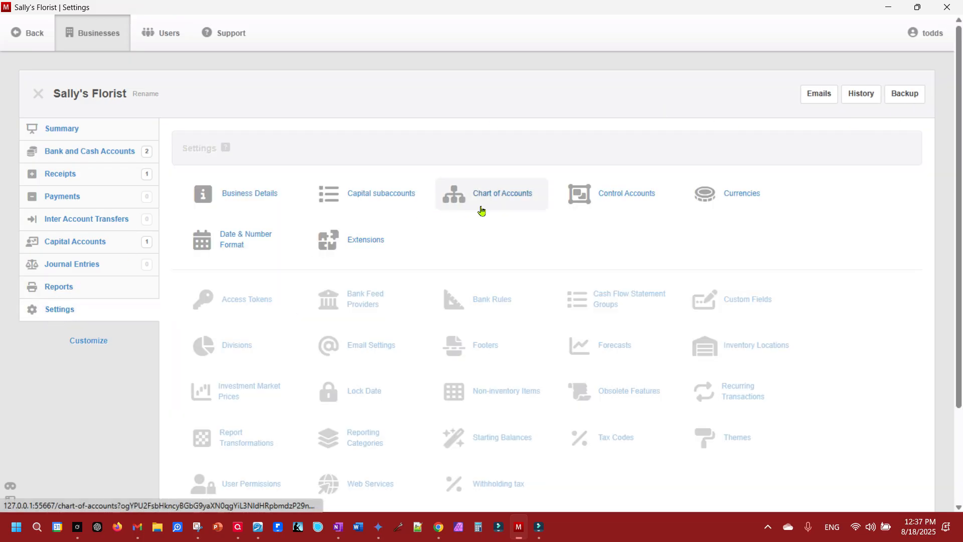
left_click(488, 437)
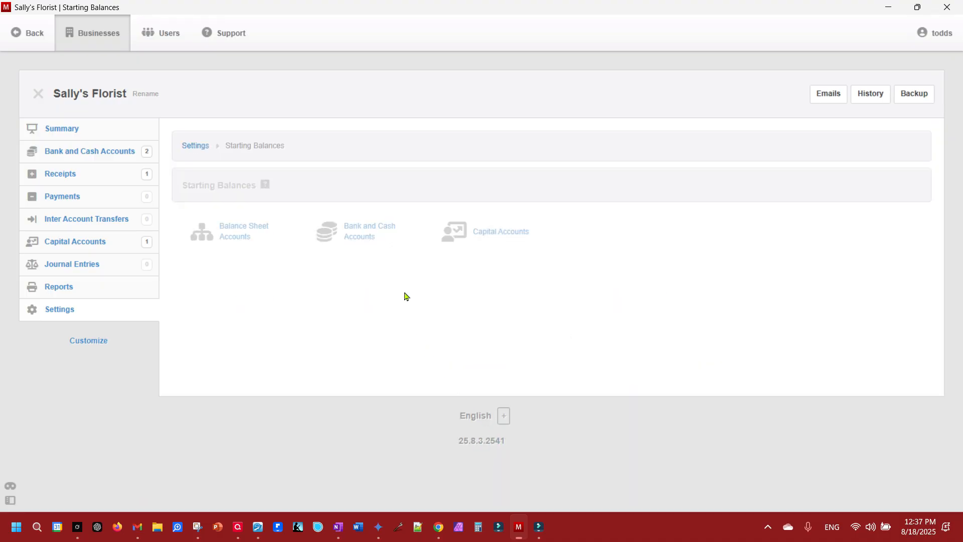
left_click(370, 232)
left_click(444, 186)
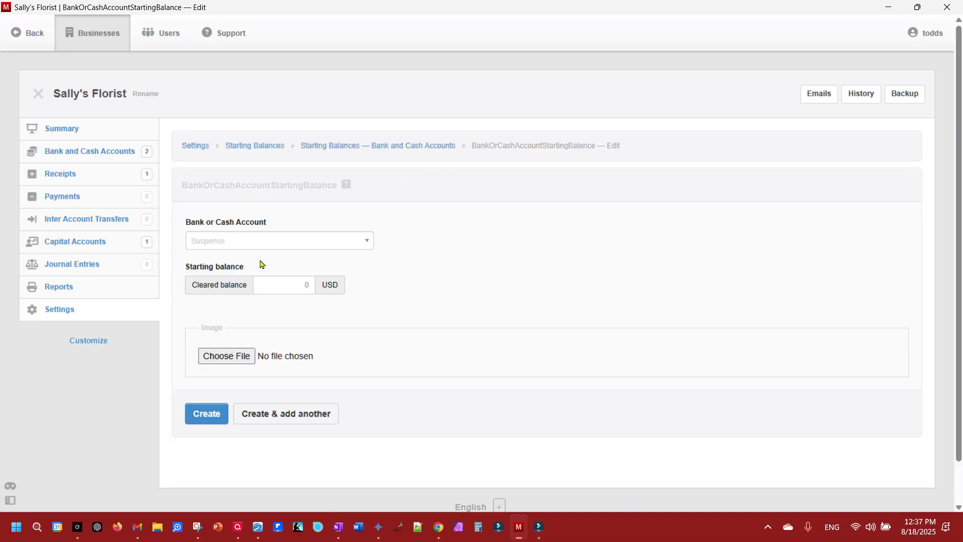
left_click(235, 244)
left_click(216, 297)
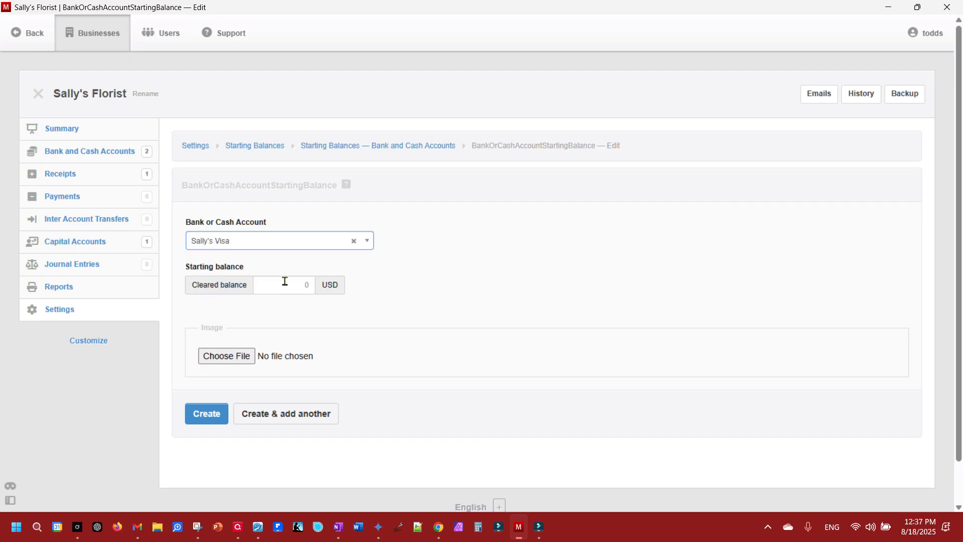
left_click(291, 280)
type("-5")
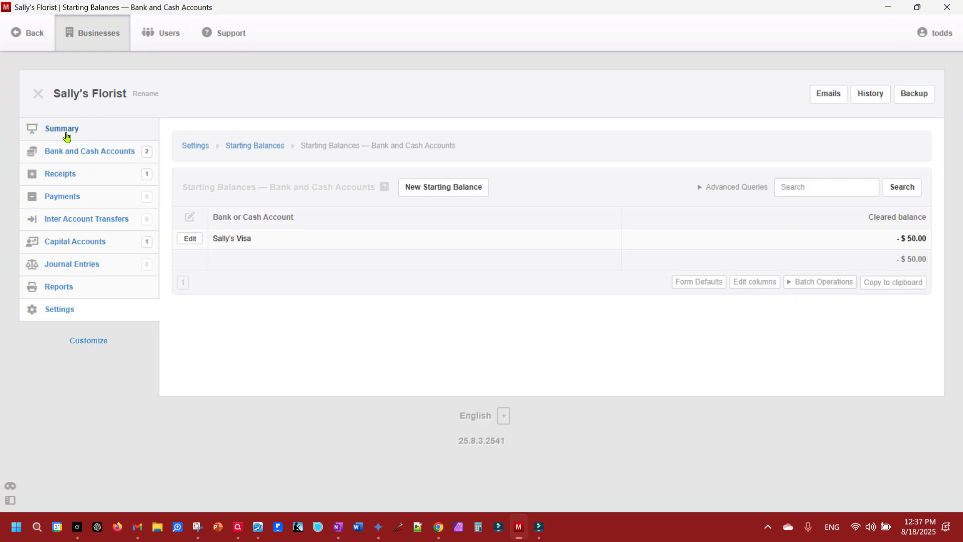
left_click(65, 134)
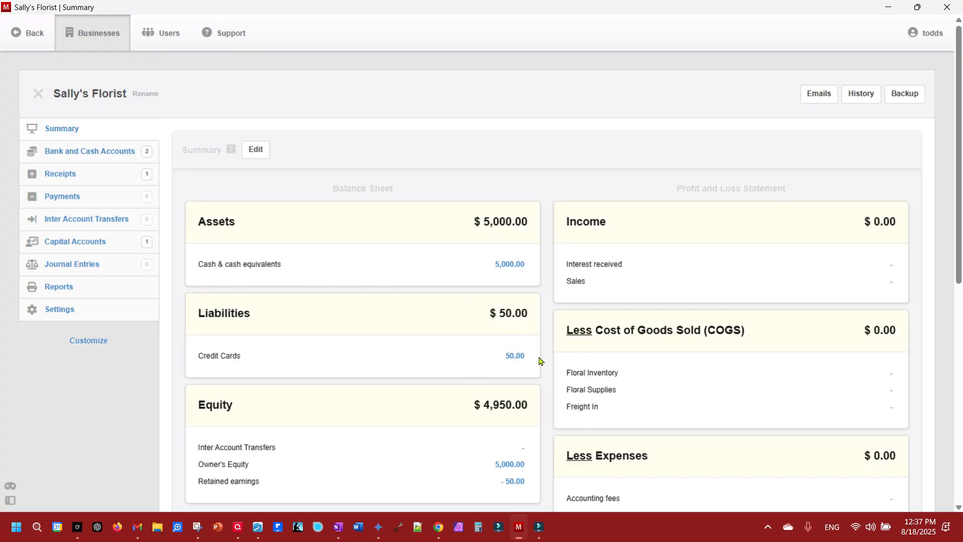
Create a 50 USD inter account transfer from Sally's Bank Account to Sally's Visa, and inspect the Credit Cards liability in the summary.
left_click(85, 218)
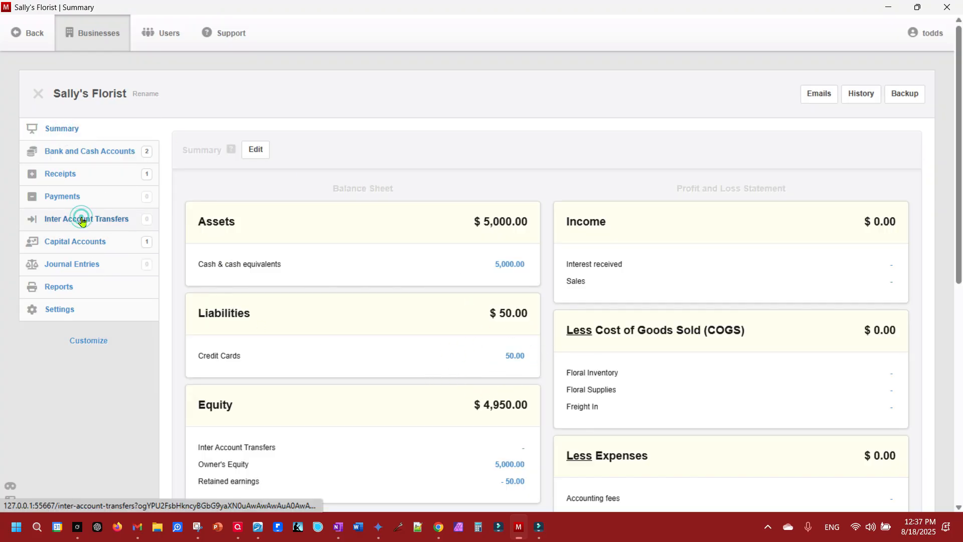
left_click(348, 151)
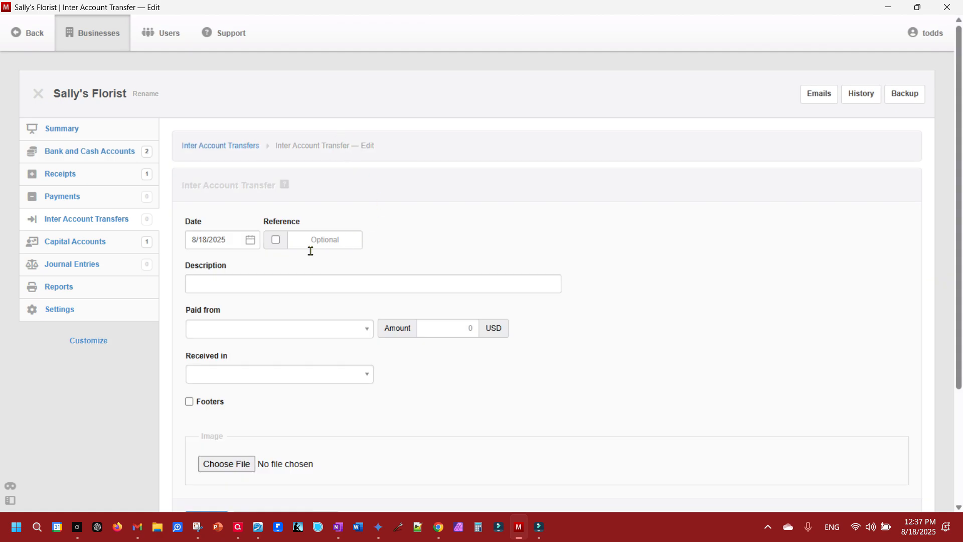
left_click(229, 331)
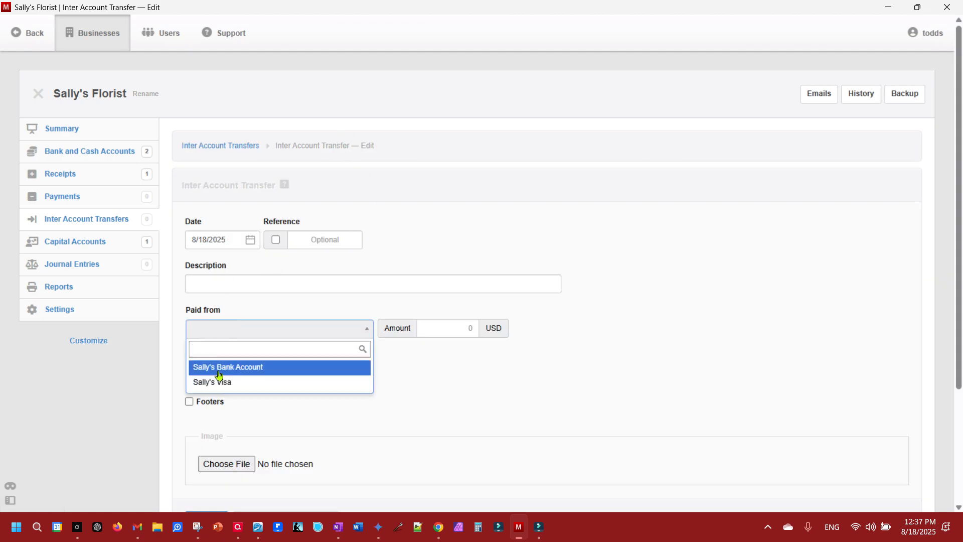
left_click(216, 369)
left_click(210, 374)
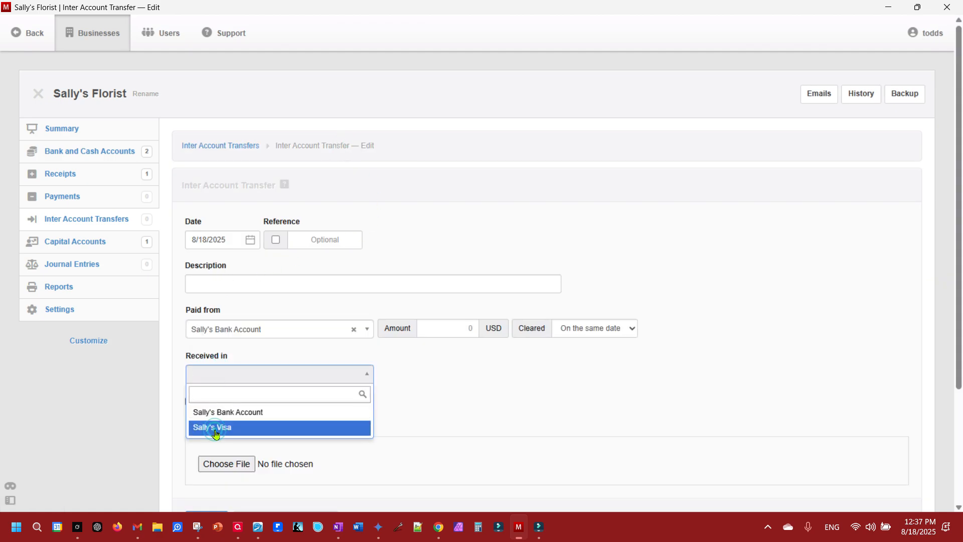
left_click(215, 428)
scroll(329, 386, "down", 3)
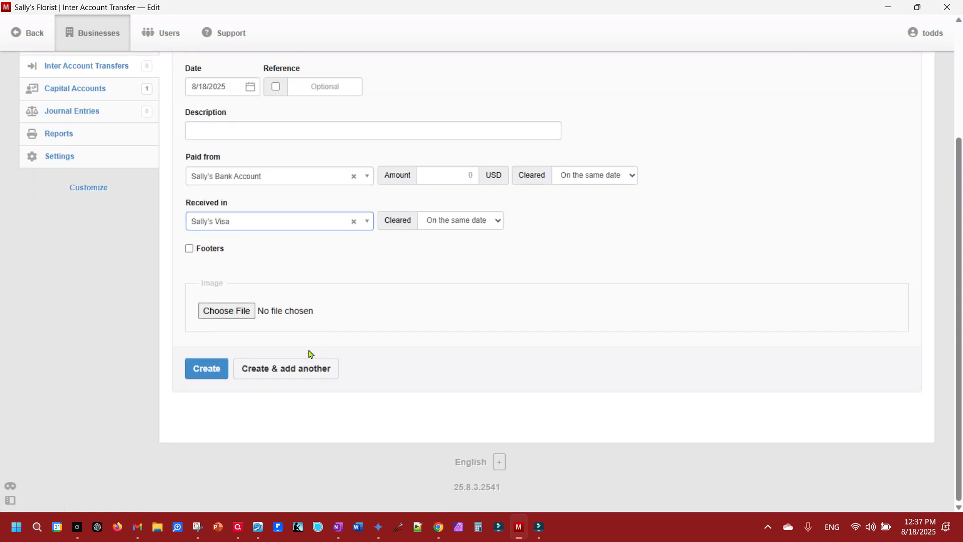
left_click(472, 173)
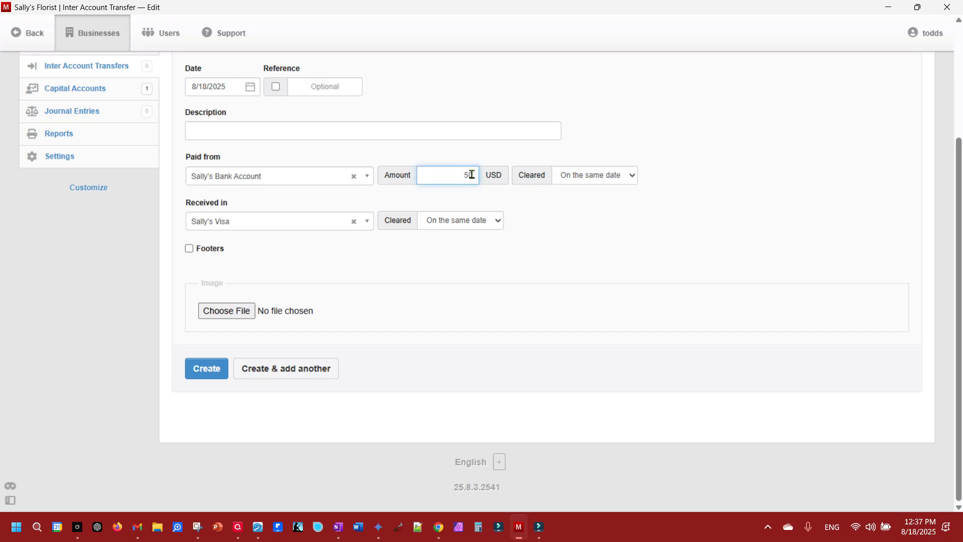
left_click(202, 370)
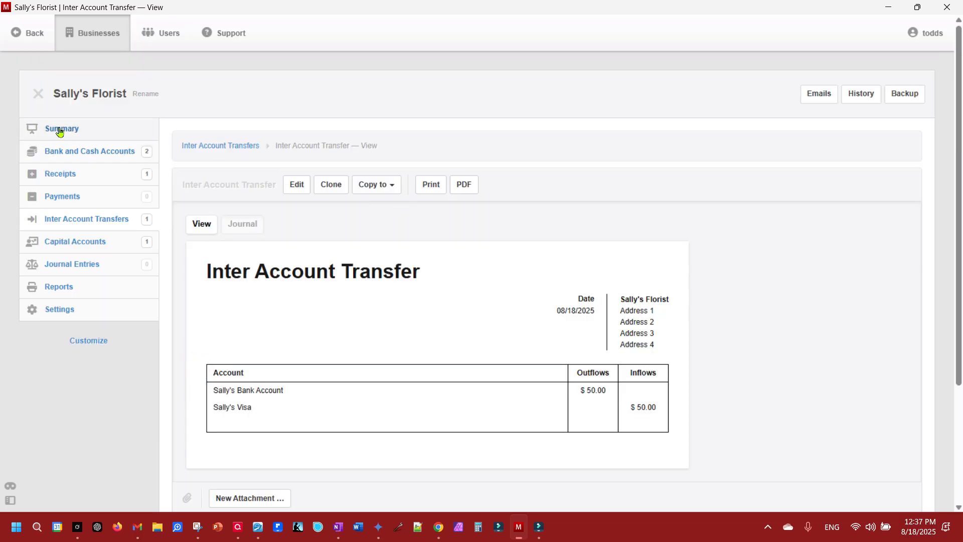
left_click(60, 130)
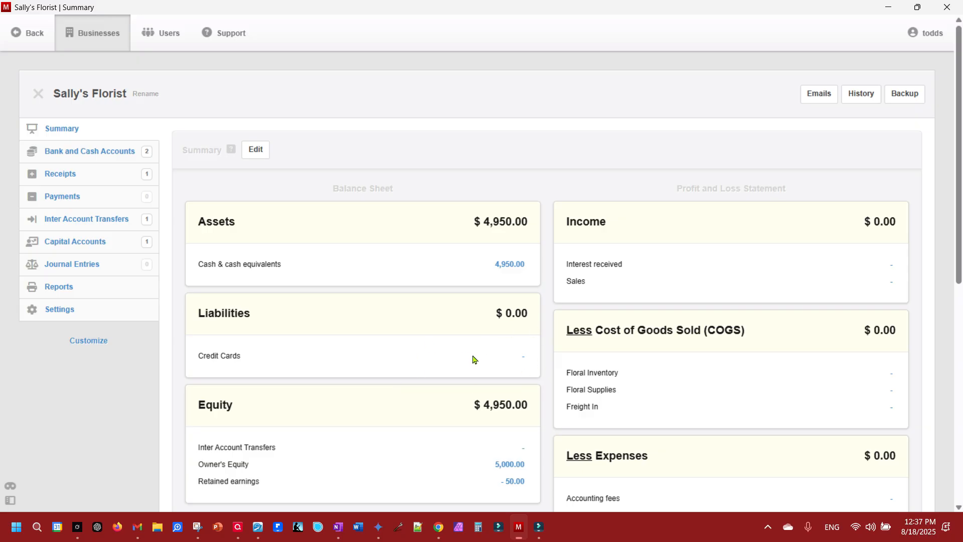
left_click(524, 361)
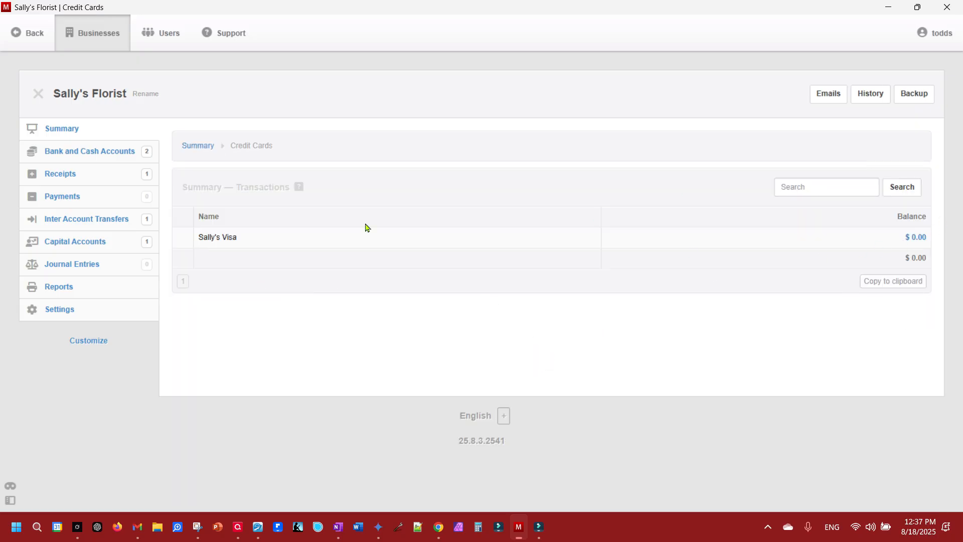
Delete the trial inter account transfer between Sally's Bank Account and Sally's Visa, and review the business summary again.
left_click(80, 218)
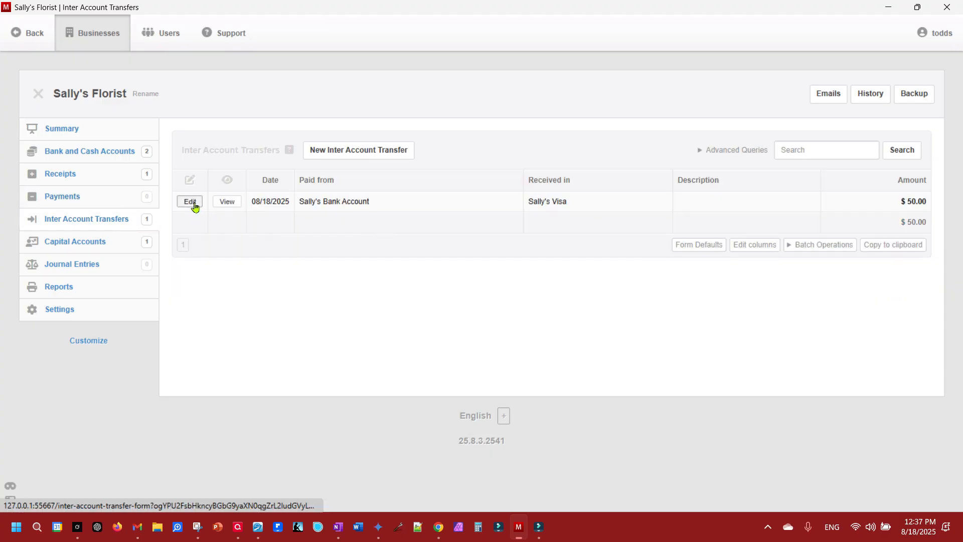
left_click(195, 204)
scroll(342, 382, "down", 3)
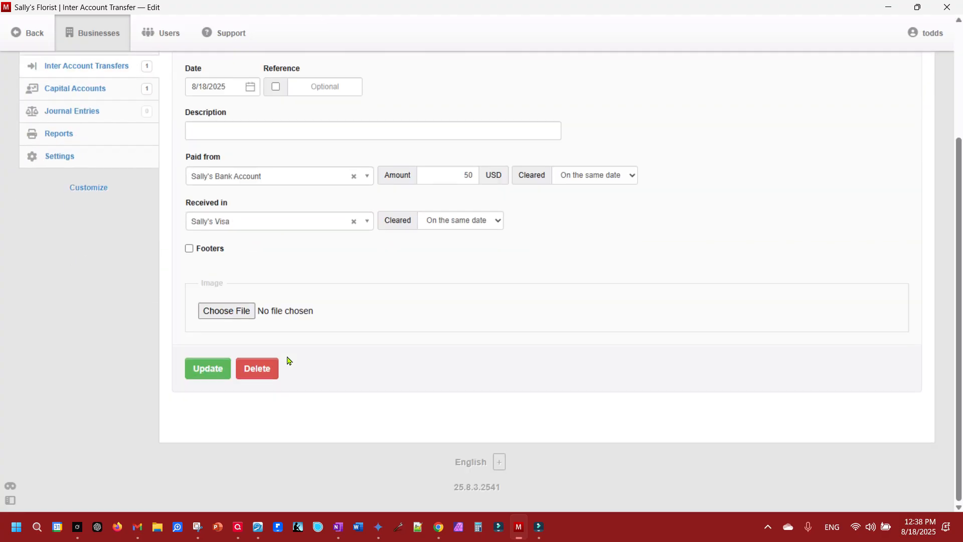
left_click(252, 369)
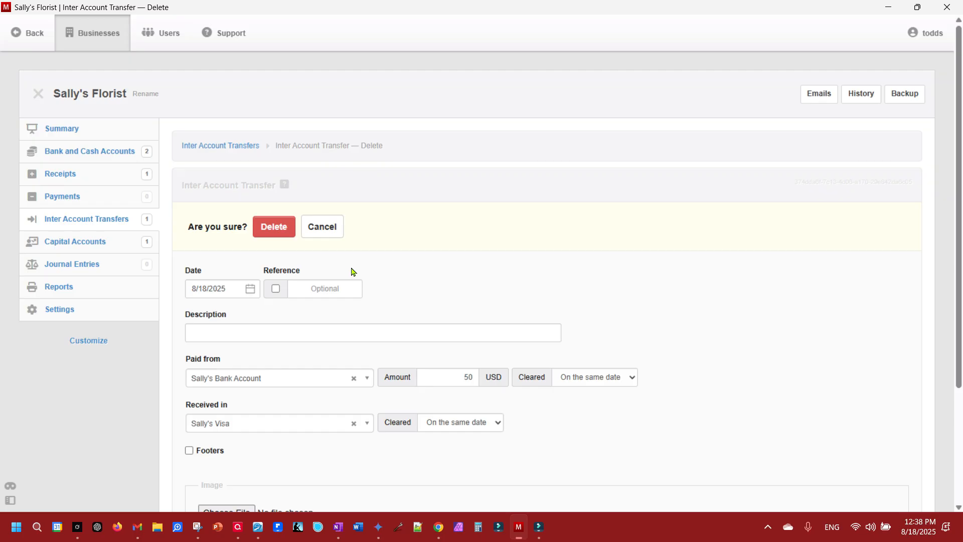
left_click(274, 227)
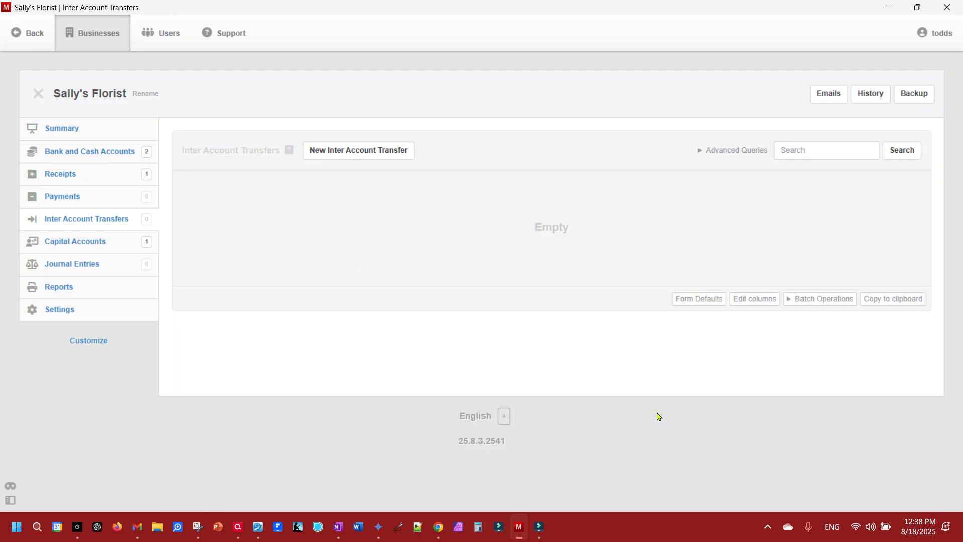
left_click(52, 129)
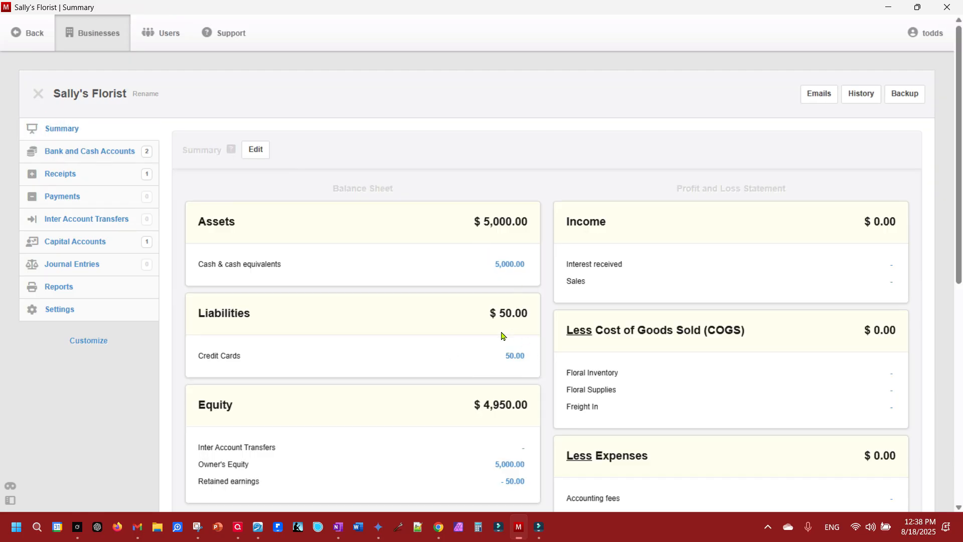